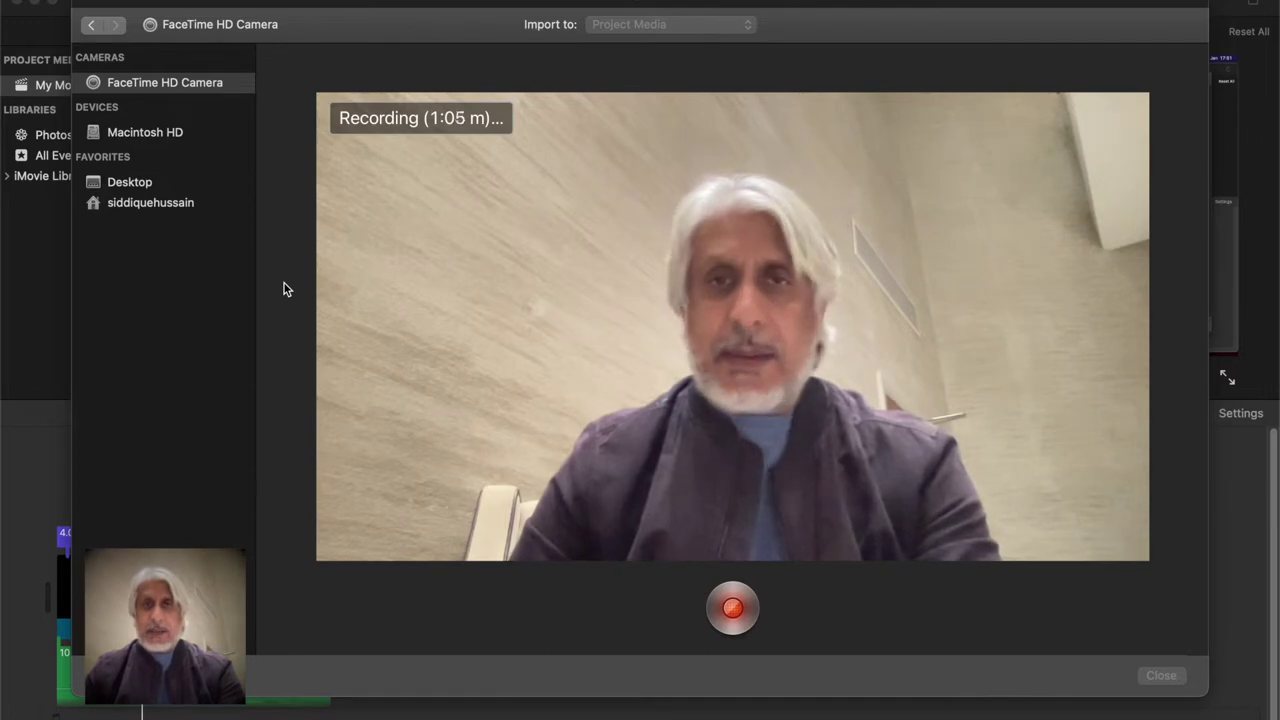
Step: Switch to the open _MG_1908.JPG crane photo in Affinity Photo and pick a brush tool
{"action": "mouse_move", "coordinate": [905, 716]}
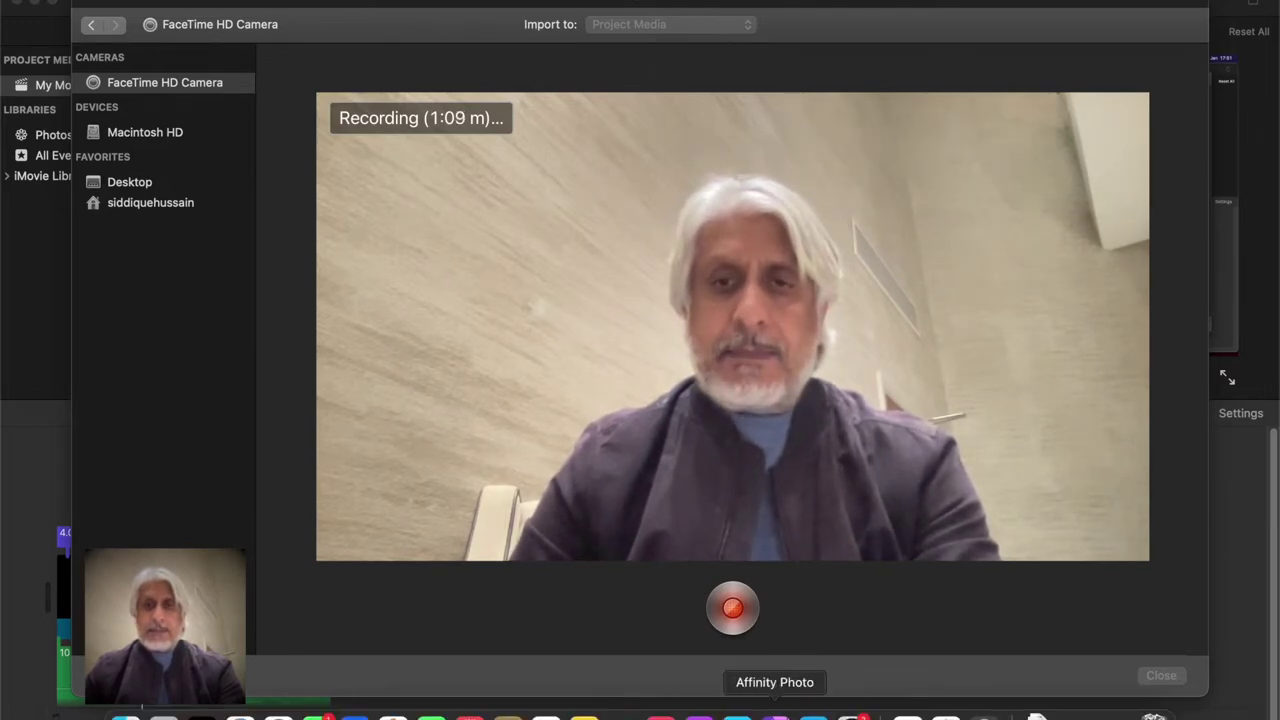
{"action": "left_click", "coordinate": [750, 716]}
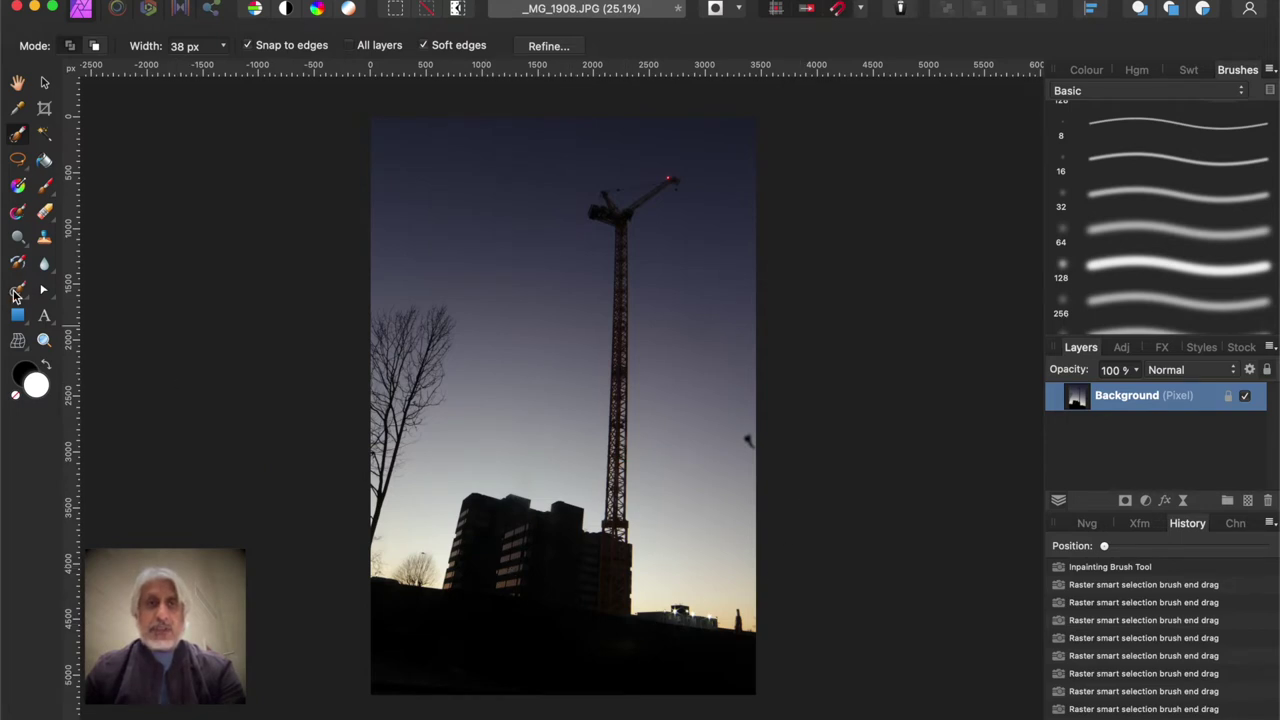
{"action": "left_click", "coordinate": [15, 293]}
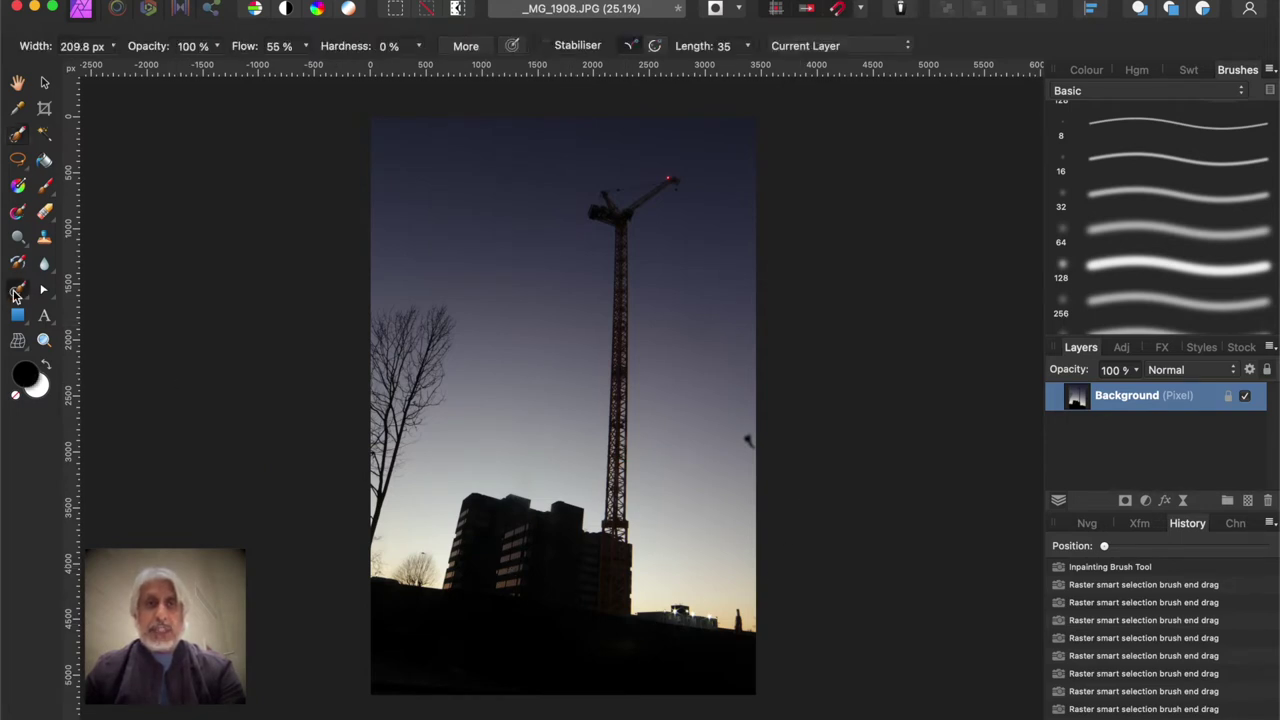
Step: Paint a Selection Brush selection over the dark foreground ground and the small bare tree
{"action": "left_click", "coordinate": [17, 137]}
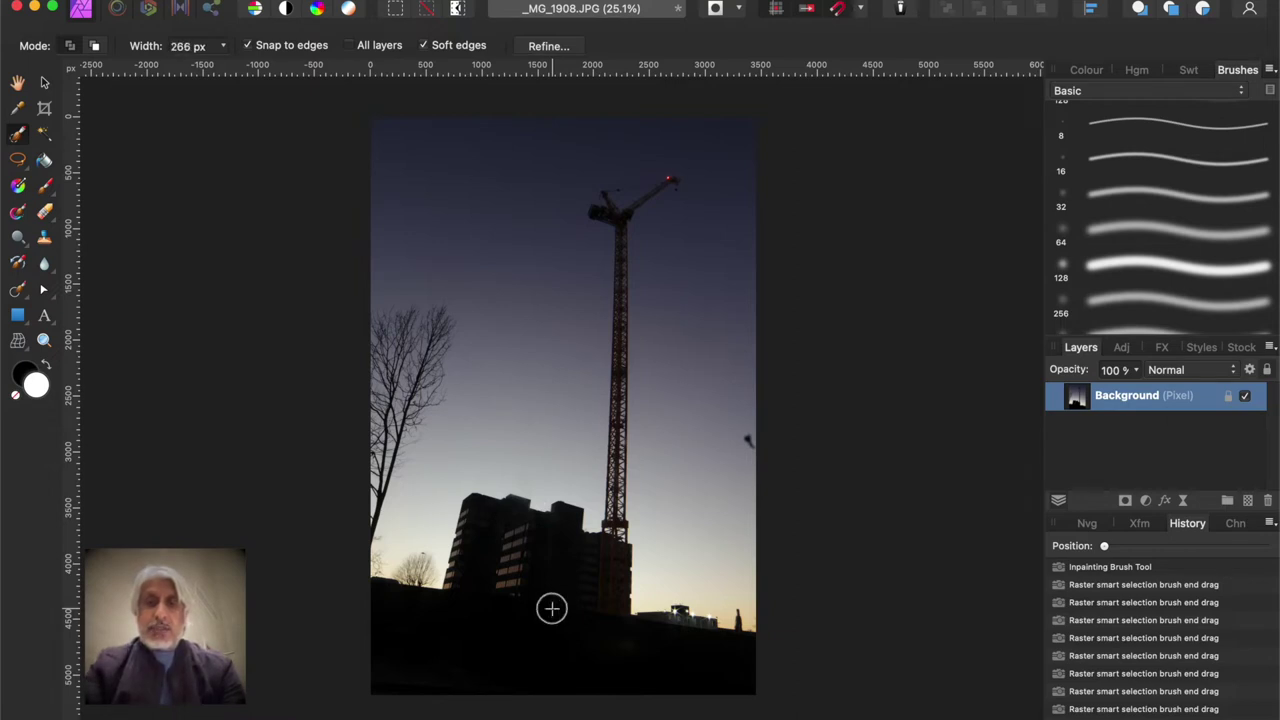
{"action": "mouse_move", "coordinate": [557, 663]}
{"action": "left_mouse_down"}
{"action": "mouse_move", "coordinate": [709, 673]}
{"action": "mouse_move", "coordinate": [604, 654]}
{"action": "mouse_move", "coordinate": [529, 584]}
{"action": "mouse_move", "coordinate": [567, 574]}
{"action": "mouse_move", "coordinate": [490, 540]}
{"action": "mouse_move", "coordinate": [493, 611]}
{"action": "mouse_move", "coordinate": [407, 618]}
{"action": "mouse_move", "coordinate": [478, 638]}
{"action": "mouse_move", "coordinate": [420, 608]}
{"action": "mouse_move", "coordinate": [414, 580]}
{"action": "mouse_move", "coordinate": [500, 621]}
{"action": "left_mouse_up"}
{"action": "scroll", "coordinate": [477, 611], "scroll_direction": "up", "scroll_amount": 5}
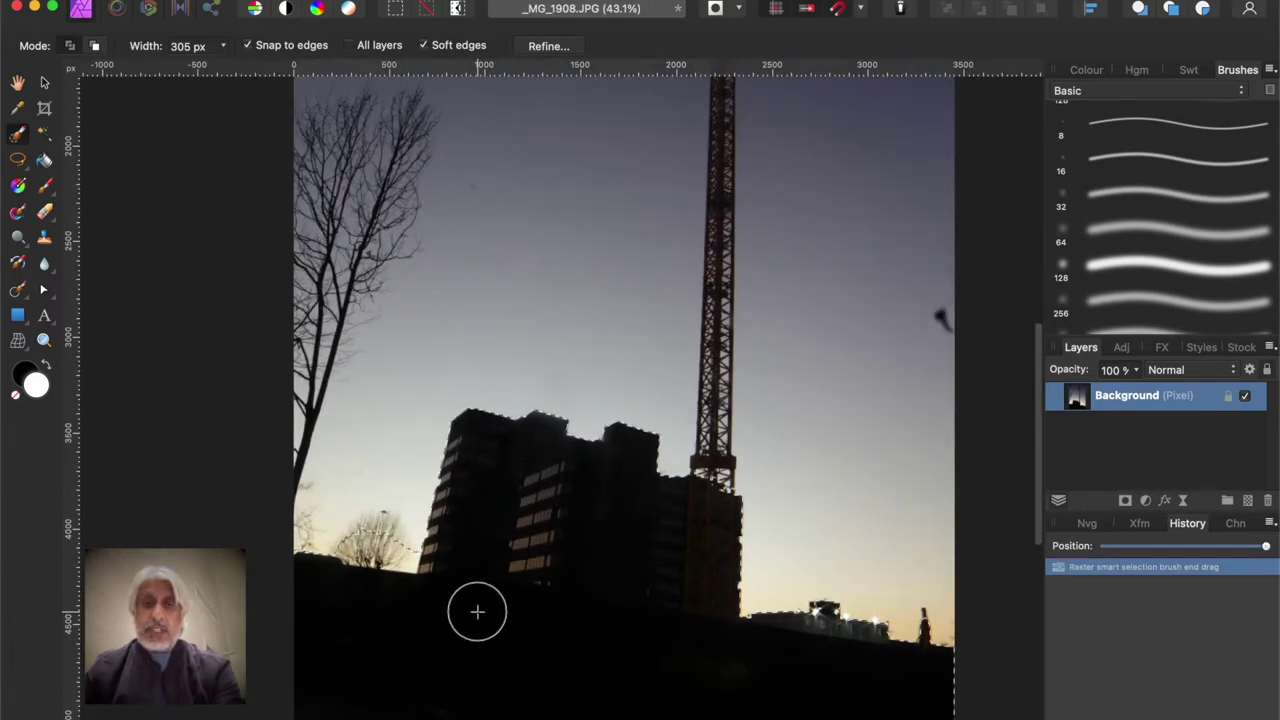
{"action": "scroll", "coordinate": [476, 608], "scroll_direction": "up", "scroll_amount": 1}
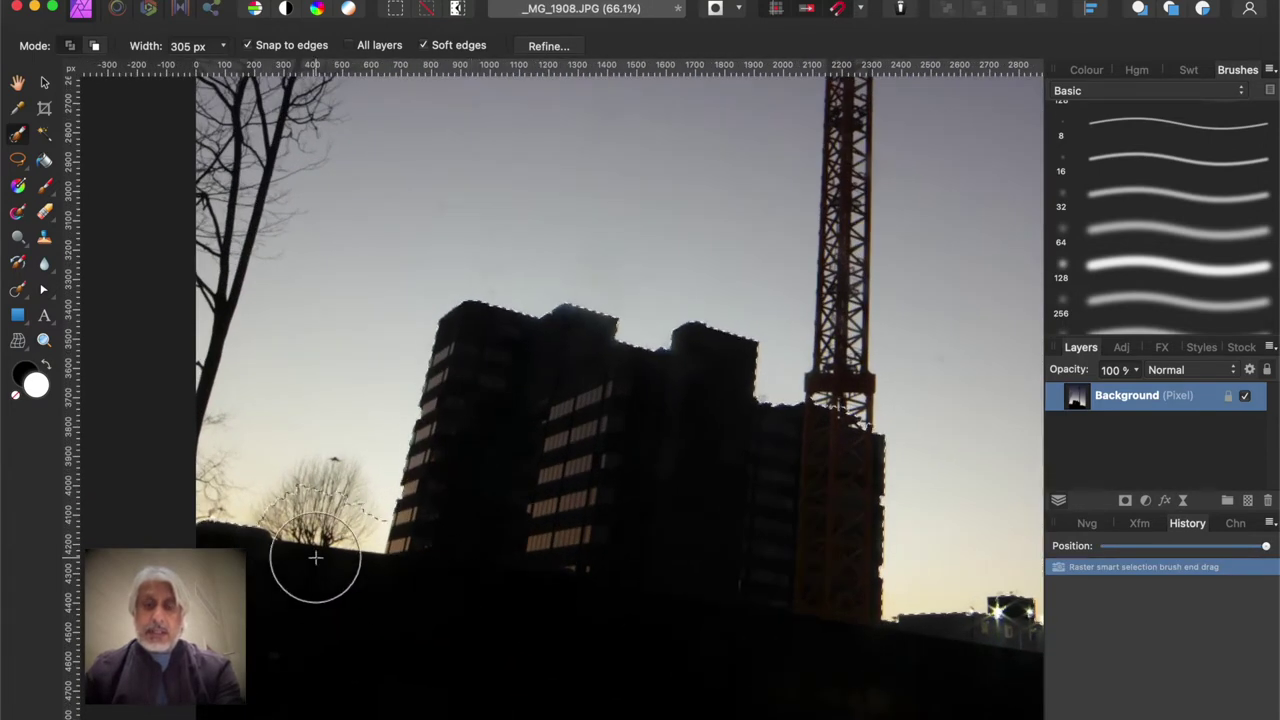
{"action": "key", "text": "bracketleft"}
{"action": "key", "text": "bracketleft"}
{"action": "key", "text": "bracketleft"}
{"action": "key", "text": "bracketleft"}
{"action": "key", "text": "bracketleft"}
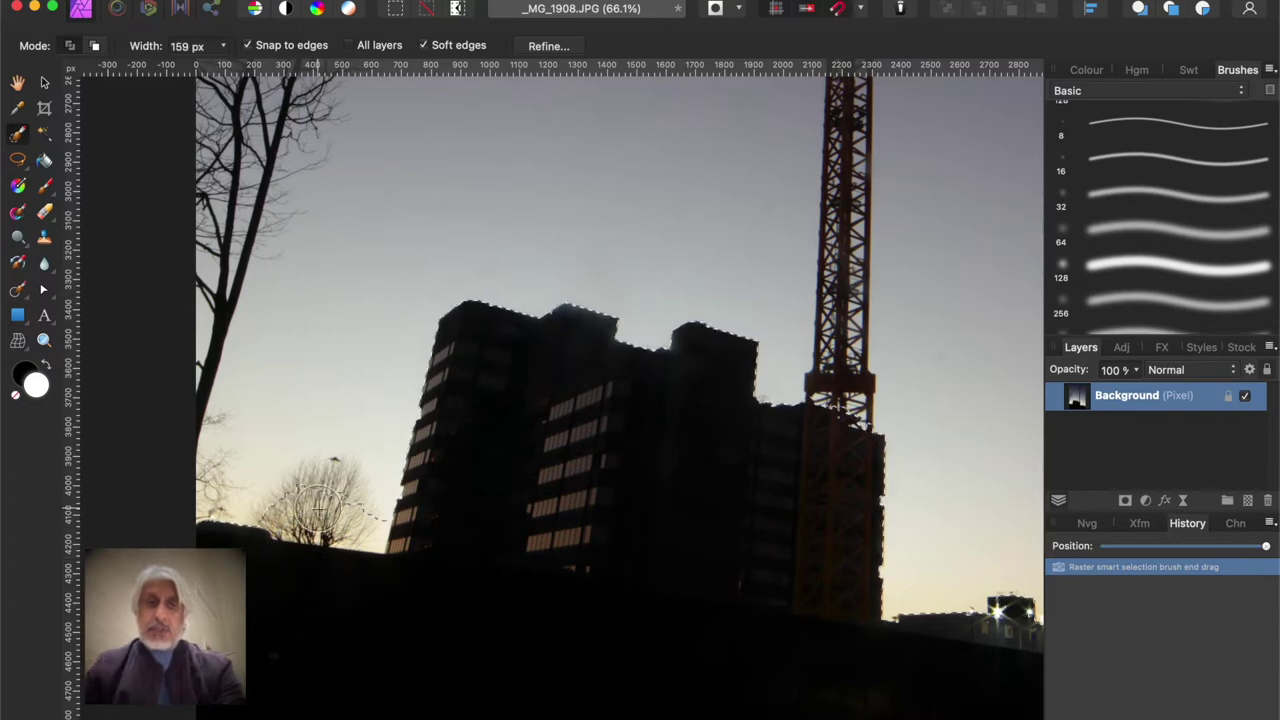
{"action": "left_click_drag", "start_coordinate": [325, 497], "coordinate": [330, 488]}
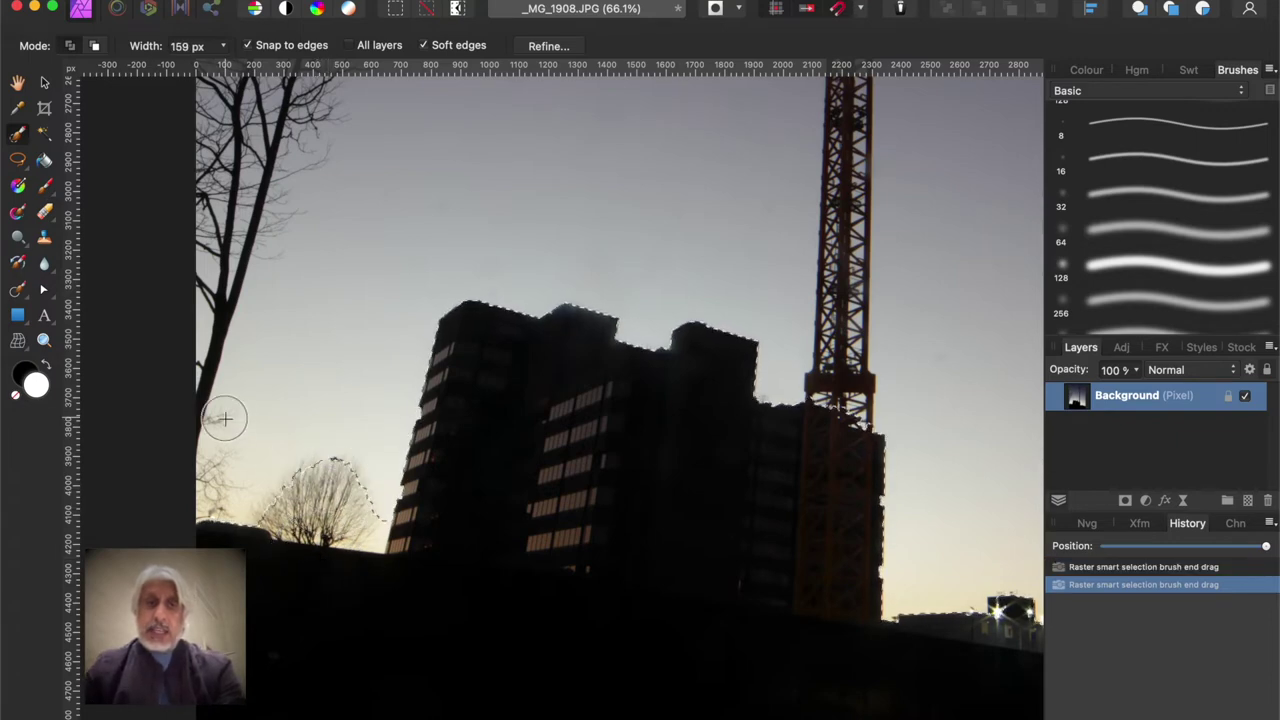
Step: Extend the selection up the tall tree's trunk and branches, then up the crane tower
{"action": "mouse_move", "coordinate": [206, 509]}
{"action": "left_mouse_down"}
{"action": "mouse_move", "coordinate": [190, 418]}
{"action": "mouse_move", "coordinate": [211, 279]}
{"action": "mouse_move", "coordinate": [243, 157]}
{"action": "mouse_move", "coordinate": [288, 105]}
{"action": "mouse_move", "coordinate": [262, 158]}
{"action": "mouse_move", "coordinate": [228, 108]}
{"action": "left_mouse_up"}
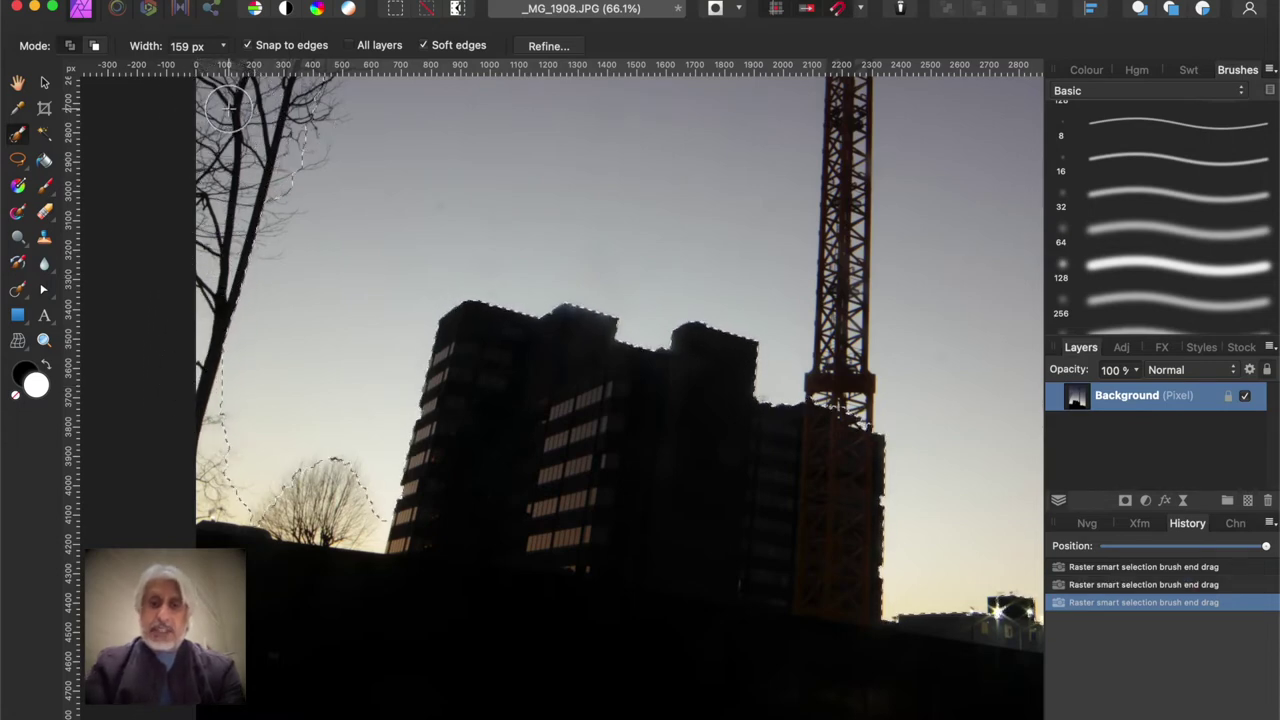
{"action": "scroll", "coordinate": [228, 108], "scroll_direction": "up", "scroll_amount": 5}
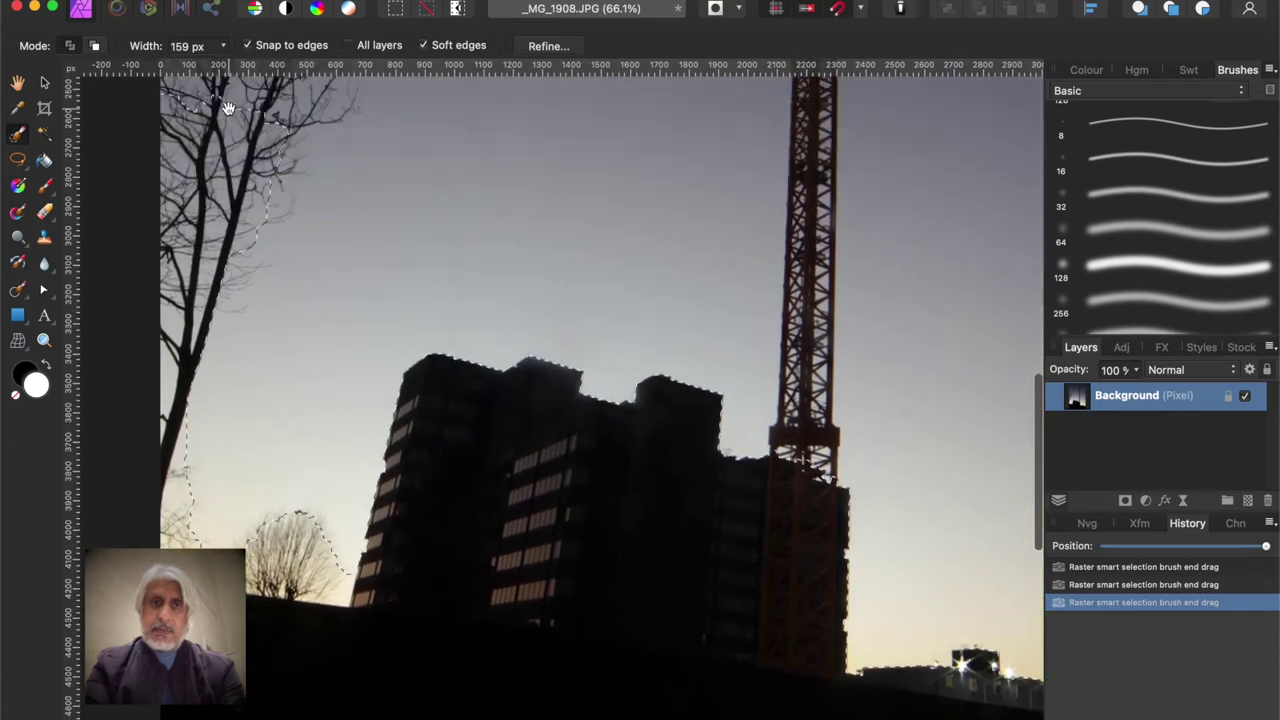
{"action": "scroll", "coordinate": [228, 108], "scroll_direction": "up", "scroll_amount": 3}
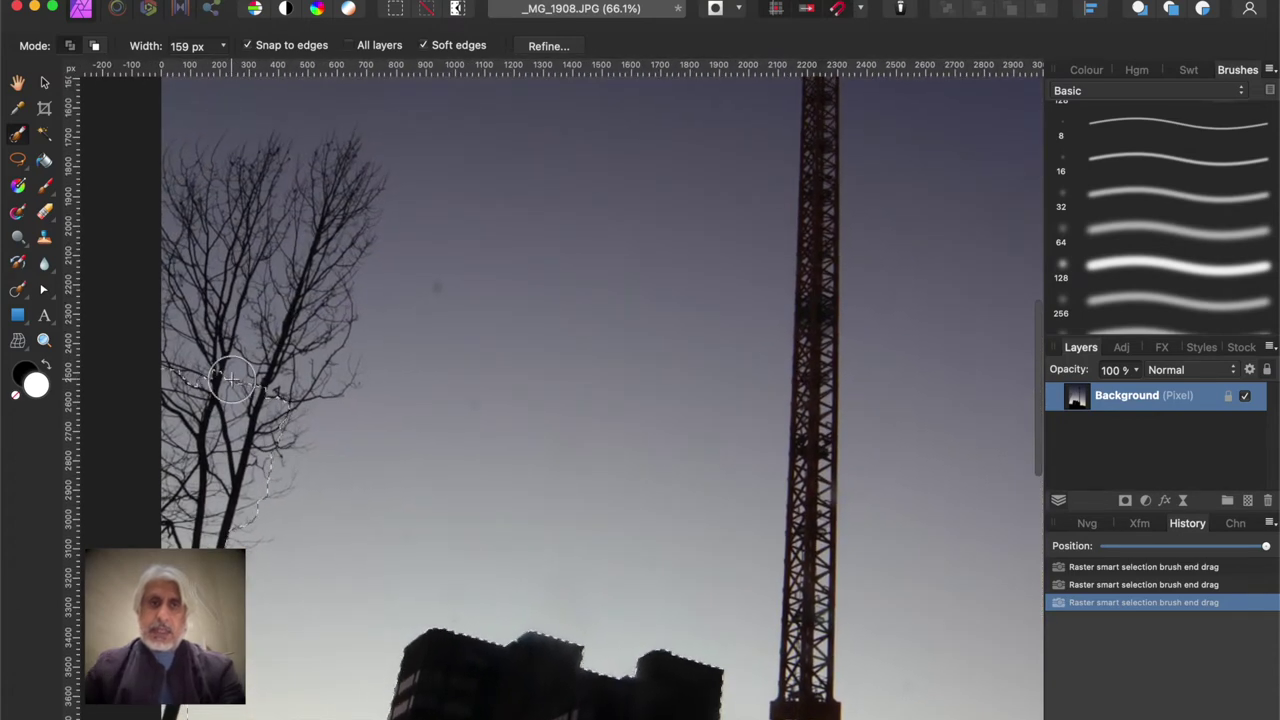
{"action": "mouse_move", "coordinate": [221, 420]}
{"action": "left_mouse_down"}
{"action": "mouse_move", "coordinate": [218, 318]}
{"action": "mouse_move", "coordinate": [243, 197]}
{"action": "mouse_move", "coordinate": [295, 204]}
{"action": "mouse_move", "coordinate": [320, 183]}
{"action": "mouse_move", "coordinate": [345, 204]}
{"action": "mouse_move", "coordinate": [333, 277]}
{"action": "mouse_move", "coordinate": [287, 346]}
{"action": "mouse_move", "coordinate": [281, 382]}
{"action": "mouse_move", "coordinate": [321, 374]}
{"action": "left_mouse_up"}
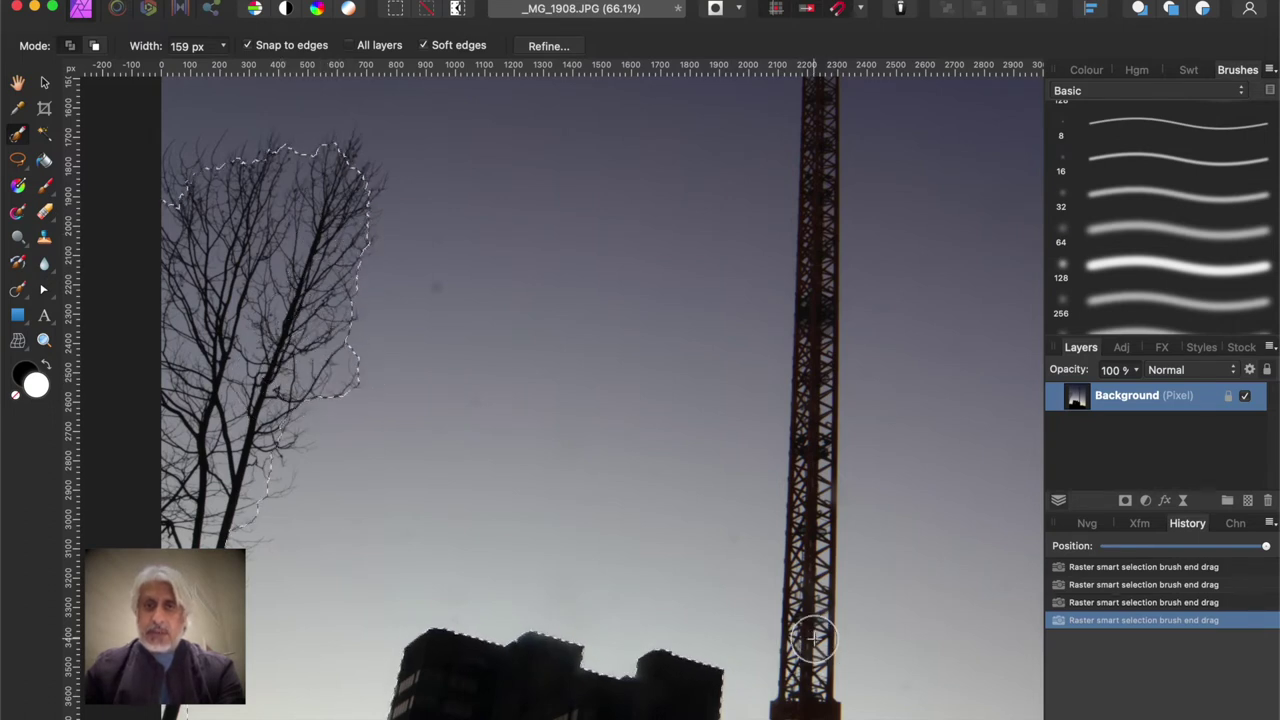
{"action": "key", "text": "bracketleft"}
{"action": "key", "text": "bracketleft"}
{"action": "key", "text": "bracketleft"}
{"action": "key", "text": "bracketleft"}
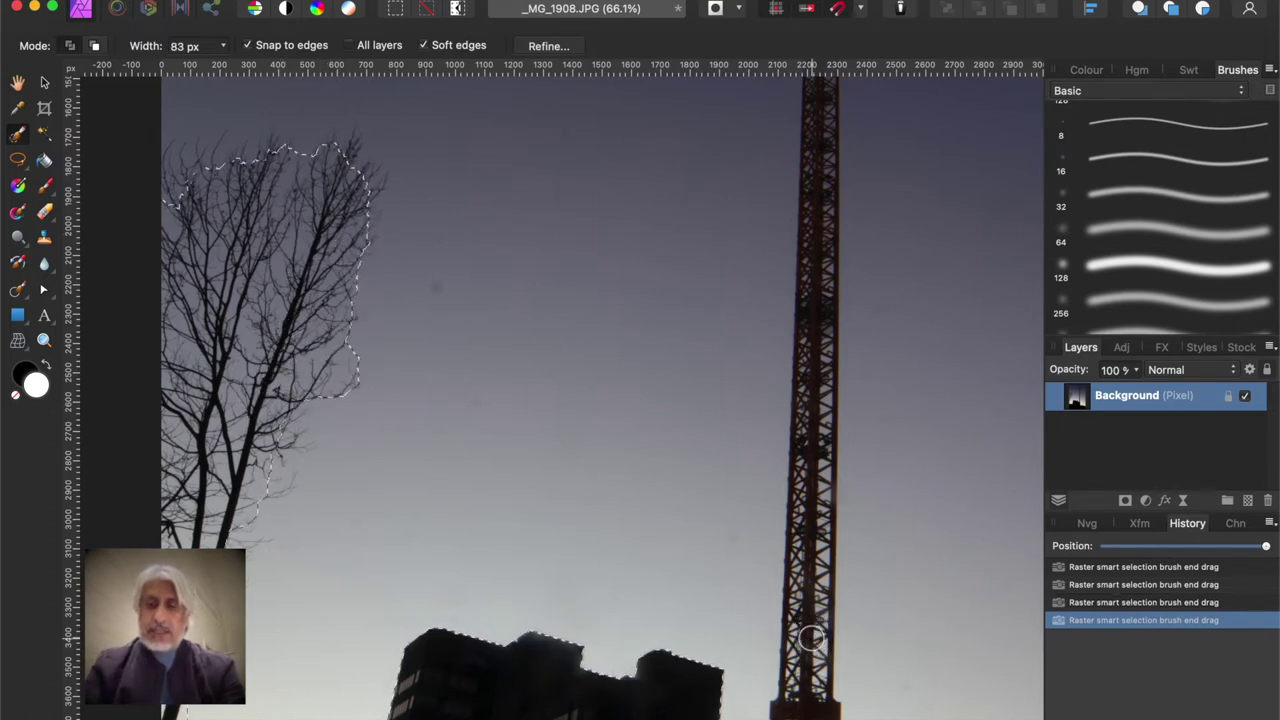
{"action": "scroll", "coordinate": [811, 637], "scroll_direction": "down", "scroll_amount": 5}
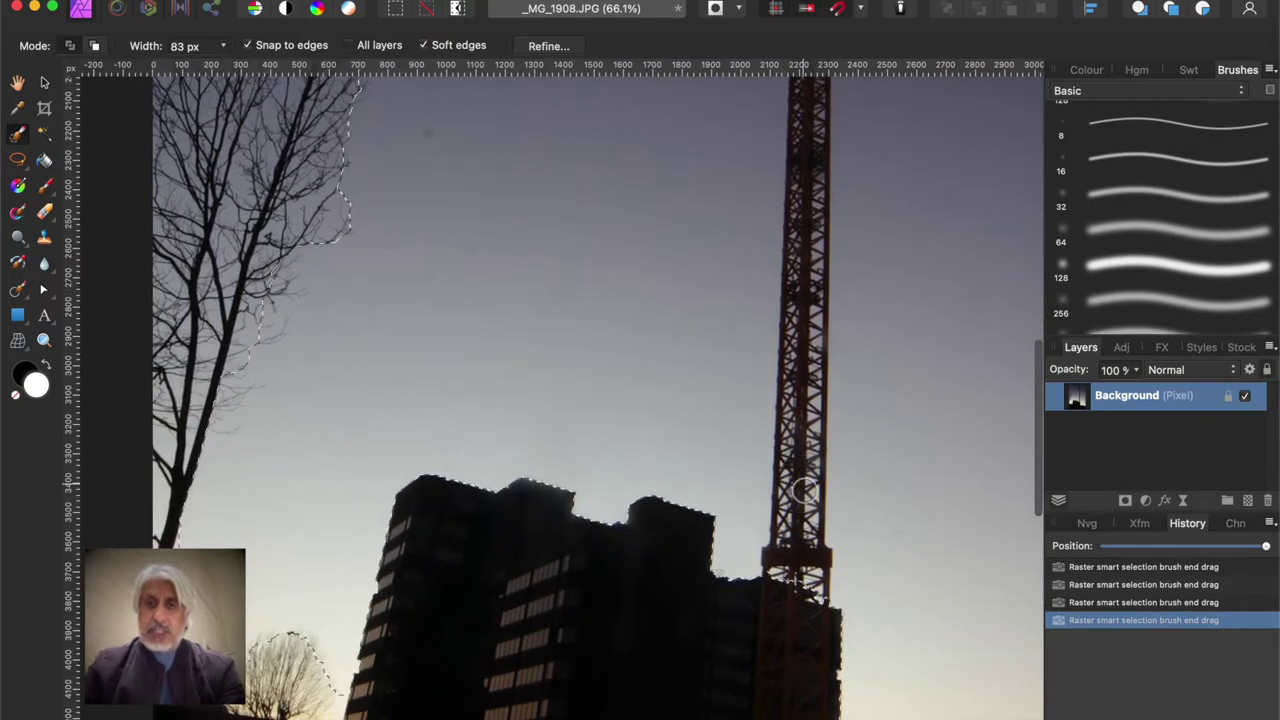
{"action": "mouse_move", "coordinate": [799, 607]}
{"action": "left_mouse_down"}
{"action": "mouse_move", "coordinate": [808, 94]}
{"action": "mouse_move", "coordinate": [786, 194]}
{"action": "mouse_move", "coordinate": [762, 534]}
{"action": "mouse_move", "coordinate": [762, 208]}
{"action": "mouse_move", "coordinate": [777, 186]}
{"action": "mouse_move", "coordinate": [720, 249]}
{"action": "mouse_move", "coordinate": [669, 341]}
{"action": "left_mouse_up"}
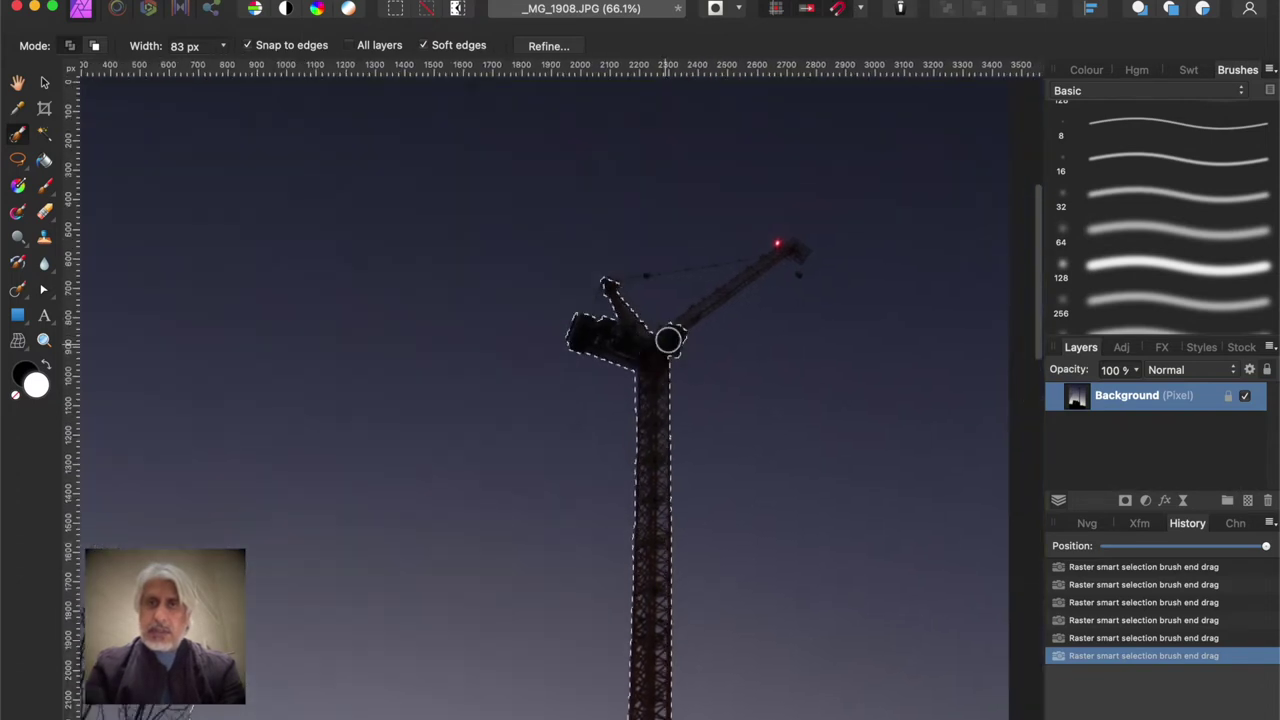
Step: Zoom in and paint the selection along the crane's cab and jib to the red-light tip
{"action": "scroll", "coordinate": [677, 327], "scroll_direction": "up", "scroll_amount": 5}
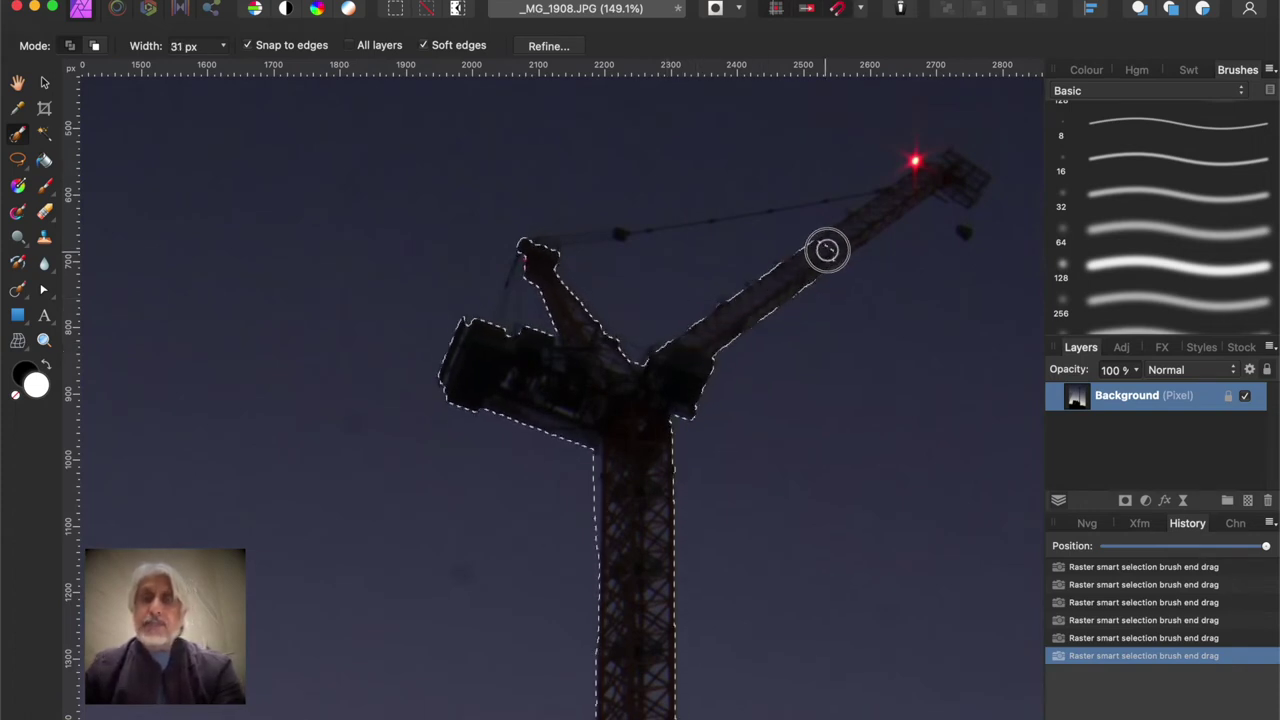
{"action": "mouse_move", "coordinate": [845, 235]}
{"action": "left_mouse_down"}
{"action": "mouse_move", "coordinate": [940, 177]}
{"action": "mouse_move", "coordinate": [968, 191]}
{"action": "mouse_move", "coordinate": [909, 160]}
{"action": "mouse_move", "coordinate": [918, 168]}
{"action": "left_mouse_up"}
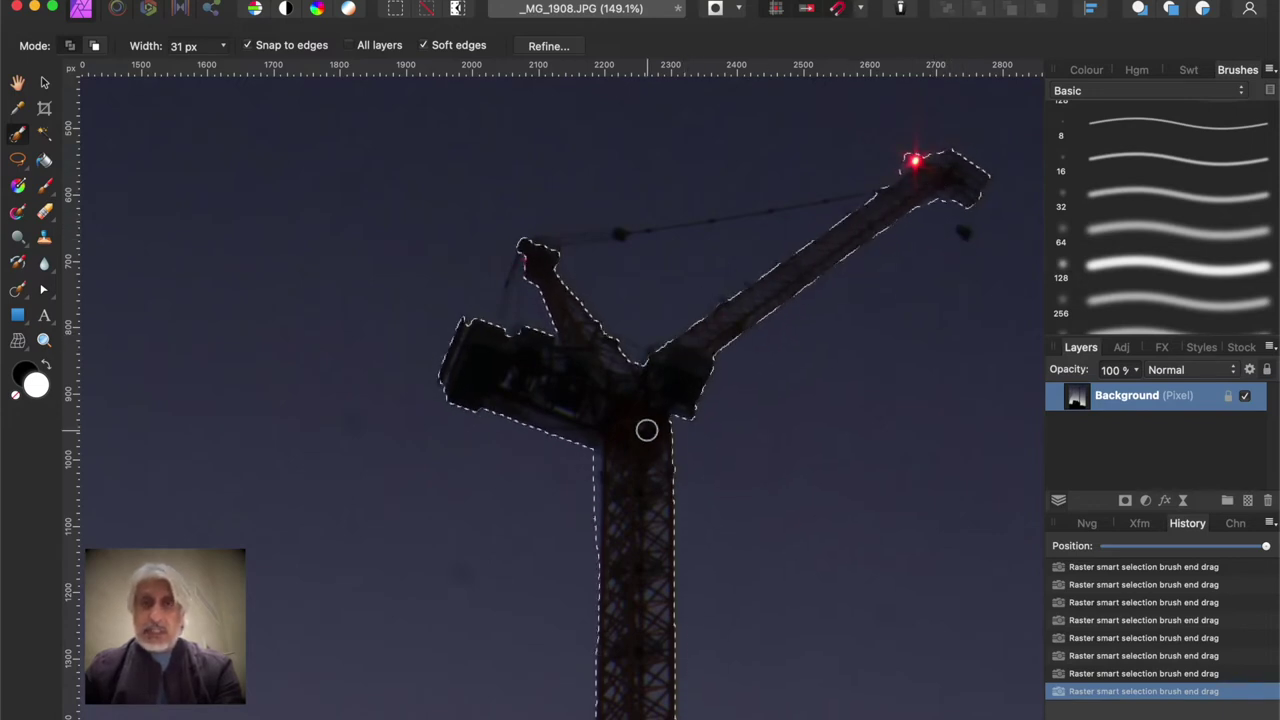
Step: In Refine Selection, matte-brush the jib and lattice tower edges with an 86 px brush
{"action": "left_click", "coordinate": [548, 46]}
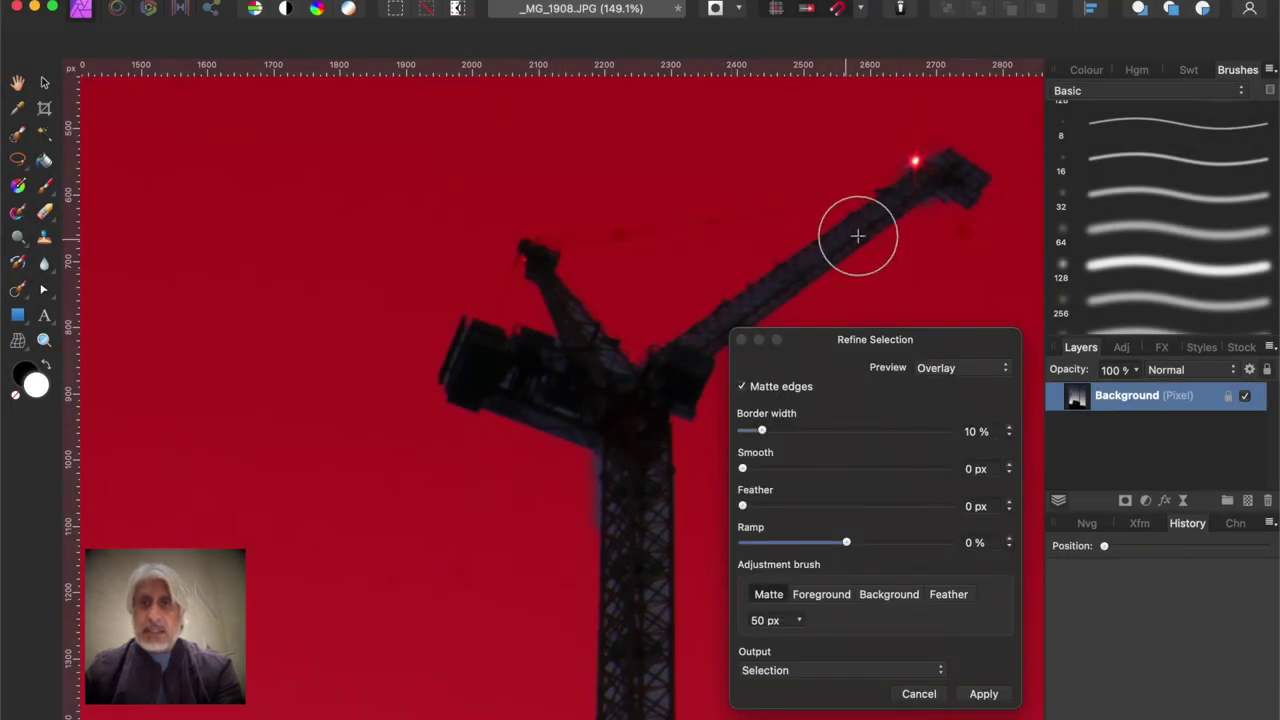
{"action": "key", "text": "bracketright"}
{"action": "key", "text": "bracketright"}
{"action": "key", "text": "bracketright"}
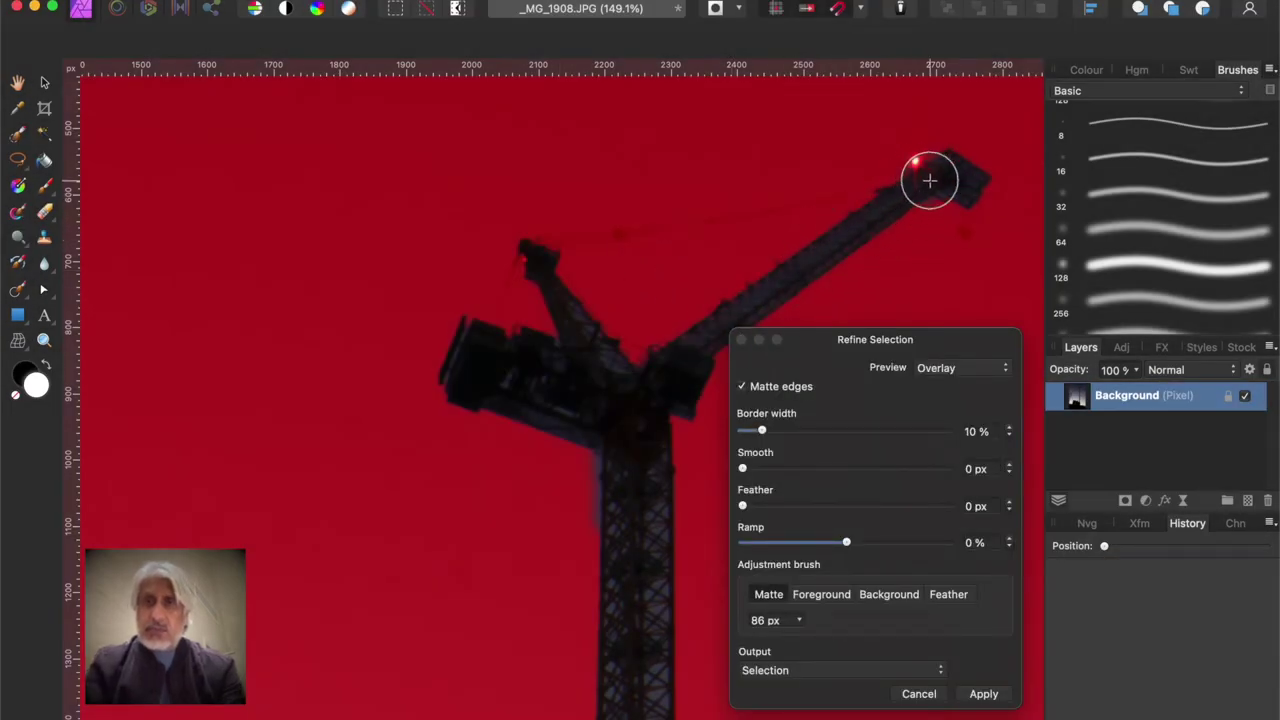
{"action": "mouse_move", "coordinate": [929, 178]}
{"action": "left_mouse_down"}
{"action": "mouse_move", "coordinate": [970, 186]}
{"action": "mouse_move", "coordinate": [927, 179]}
{"action": "mouse_move", "coordinate": [896, 193]}
{"action": "mouse_move", "coordinate": [713, 311]}
{"action": "mouse_move", "coordinate": [661, 365]}
{"action": "mouse_move", "coordinate": [604, 349]}
{"action": "mouse_move", "coordinate": [546, 291]}
{"action": "mouse_move", "coordinate": [564, 364]}
{"action": "mouse_move", "coordinate": [471, 350]}
{"action": "mouse_move", "coordinate": [458, 375]}
{"action": "mouse_move", "coordinate": [477, 397]}
{"action": "mouse_move", "coordinate": [568, 409]}
{"action": "mouse_move", "coordinate": [498, 379]}
{"action": "mouse_move", "coordinate": [604, 436]}
{"action": "mouse_move", "coordinate": [630, 476]}
{"action": "mouse_move", "coordinate": [644, 444]}
{"action": "mouse_move", "coordinate": [656, 505]}
{"action": "mouse_move", "coordinate": [598, 457]}
{"action": "mouse_move", "coordinate": [628, 527]}
{"action": "left_mouse_up"}
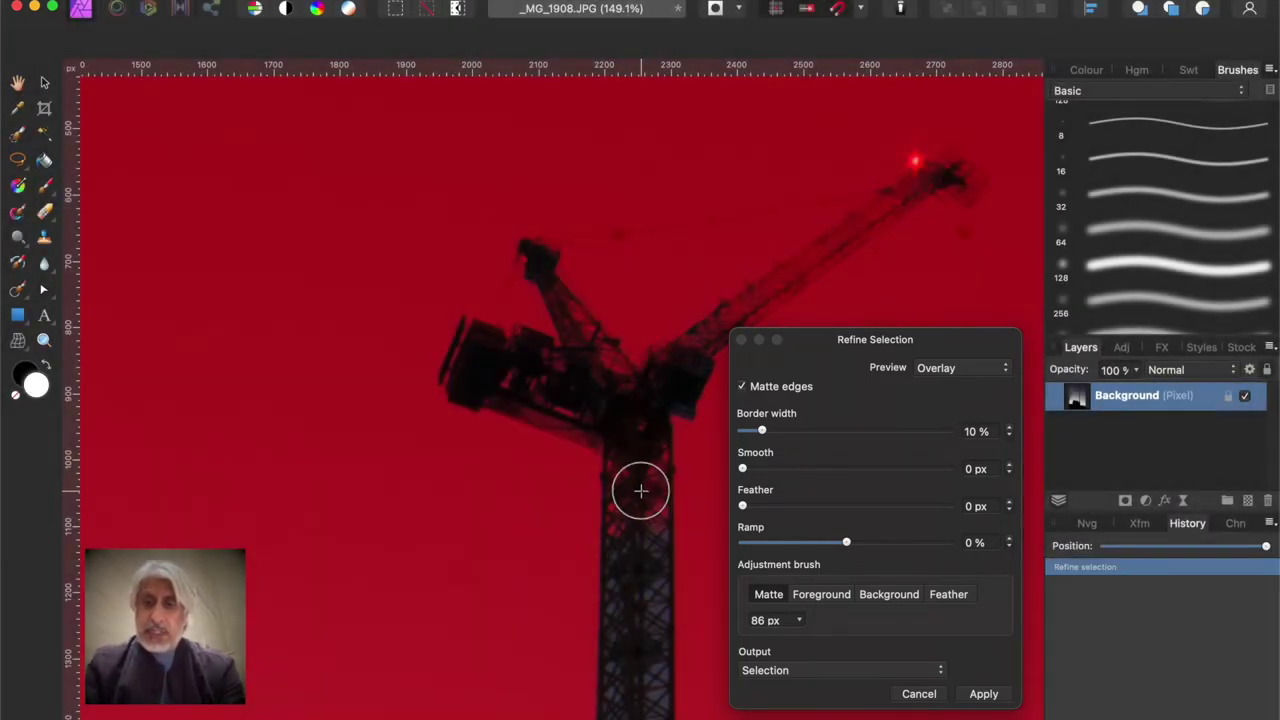
{"action": "mouse_move", "coordinate": [640, 537]}
{"action": "left_mouse_down"}
{"action": "mouse_move", "coordinate": [571, 372]}
{"action": "mouse_move", "coordinate": [545, 343]}
{"action": "mouse_move", "coordinate": [527, 274]}
{"action": "mouse_move", "coordinate": [545, 260]}
{"action": "mouse_move", "coordinate": [538, 324]}
{"action": "mouse_move", "coordinate": [522, 278]}
{"action": "mouse_move", "coordinate": [513, 310]}
{"action": "mouse_move", "coordinate": [508, 261]}
{"action": "mouse_move", "coordinate": [496, 302]}
{"action": "mouse_move", "coordinate": [516, 421]}
{"action": "mouse_move", "coordinate": [533, 346]}
{"action": "mouse_move", "coordinate": [559, 326]}
{"action": "mouse_move", "coordinate": [527, 467]}
{"action": "mouse_move", "coordinate": [482, 440]}
{"action": "mouse_move", "coordinate": [549, 598]}
{"action": "mouse_move", "coordinate": [510, 493]}
{"action": "mouse_move", "coordinate": [501, 665]}
{"action": "mouse_move", "coordinate": [528, 588]}
{"action": "mouse_move", "coordinate": [529, 679]}
{"action": "left_mouse_up"}
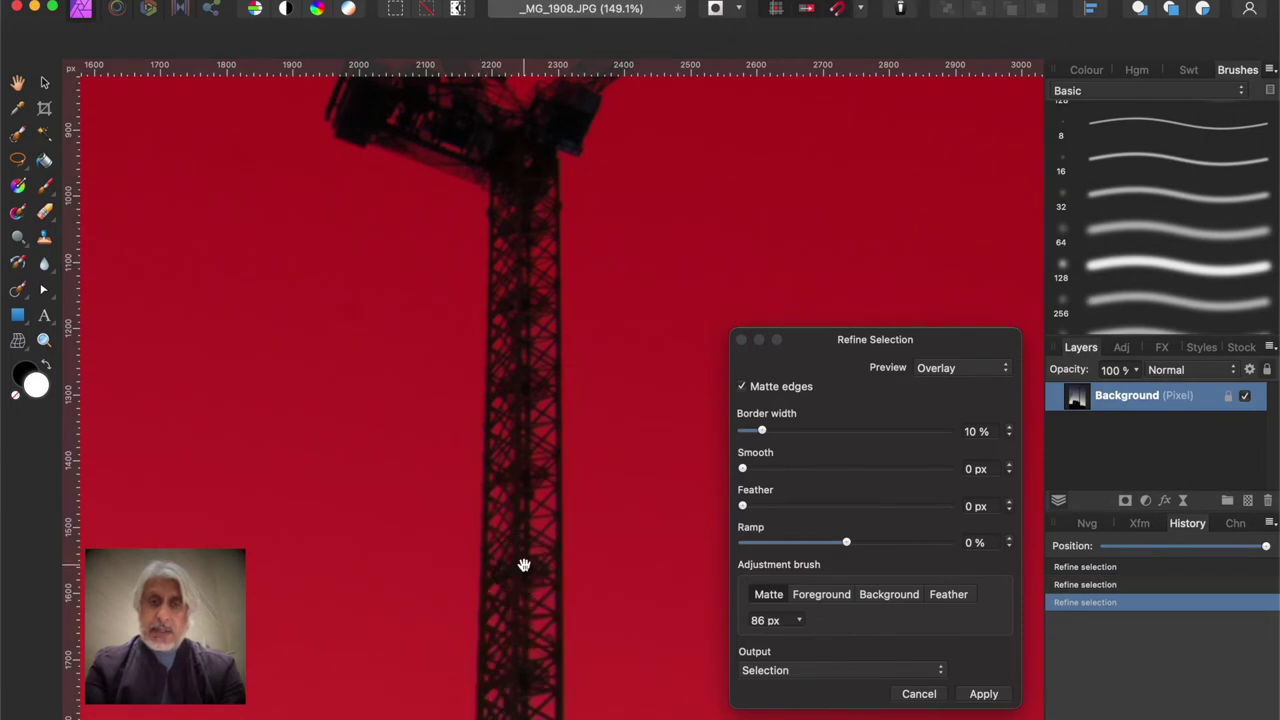
{"action": "scroll", "coordinate": [524, 565], "scroll_direction": "down", "scroll_amount": 10}
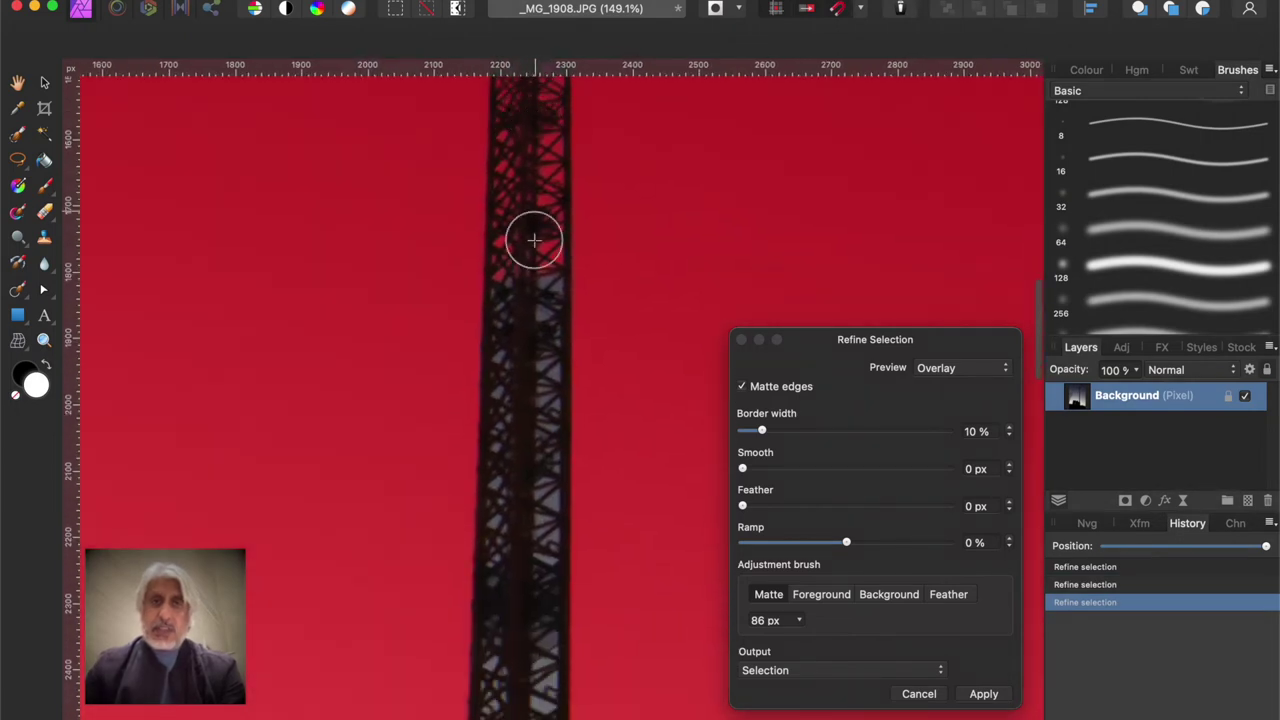
{"action": "mouse_move", "coordinate": [529, 337]}
{"action": "left_mouse_down"}
{"action": "mouse_move", "coordinate": [550, 278]}
{"action": "mouse_move", "coordinate": [551, 363]}
{"action": "mouse_move", "coordinate": [508, 289]}
{"action": "mouse_move", "coordinate": [511, 391]}
{"action": "mouse_move", "coordinate": [505, 305]}
{"action": "mouse_move", "coordinate": [495, 461]}
{"action": "mouse_move", "coordinate": [506, 471]}
{"action": "mouse_move", "coordinate": [555, 378]}
{"action": "mouse_move", "coordinate": [556, 468]}
{"action": "mouse_move", "coordinate": [554, 527]}
{"action": "mouse_move", "coordinate": [520, 568]}
{"action": "mouse_move", "coordinate": [509, 487]}
{"action": "mouse_move", "coordinate": [504, 566]}
{"action": "mouse_move", "coordinate": [502, 490]}
{"action": "mouse_move", "coordinate": [495, 682]}
{"action": "mouse_move", "coordinate": [547, 563]}
{"action": "mouse_move", "coordinate": [564, 711]}
{"action": "mouse_move", "coordinate": [470, 713]}
{"action": "mouse_move", "coordinate": [508, 714]}
{"action": "left_mouse_up"}
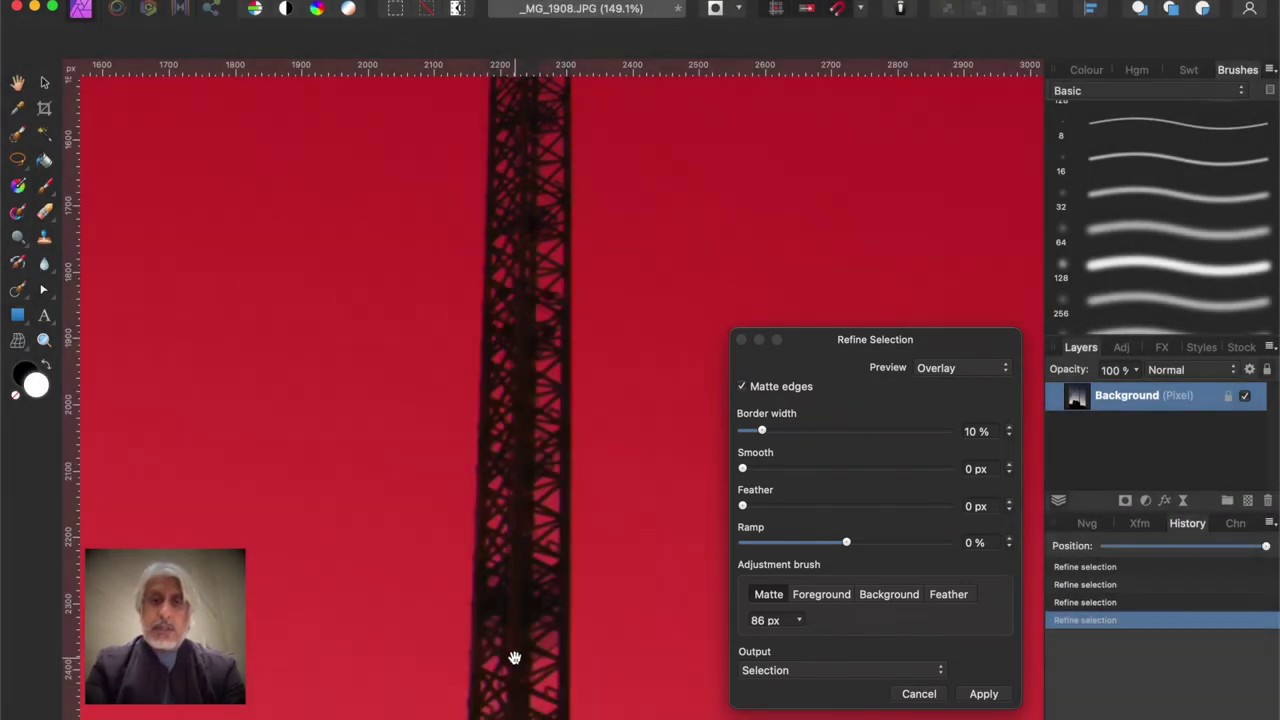
Step: Matte-brush down both sides of the lower crane tower and along the building's roof edge
{"action": "left_click_drag", "start_coordinate": [514, 657], "coordinate": [539, 163]}
{"action": "mouse_move", "coordinate": [560, 259]}
{"action": "left_mouse_down"}
{"action": "mouse_move", "coordinate": [571, 400]}
{"action": "mouse_move", "coordinate": [569, 255]}
{"action": "mouse_move", "coordinate": [522, 291]}
{"action": "mouse_move", "coordinate": [516, 235]}
{"action": "mouse_move", "coordinate": [502, 457]}
{"action": "mouse_move", "coordinate": [513, 423]}
{"action": "mouse_move", "coordinate": [547, 454]}
{"action": "mouse_move", "coordinate": [560, 426]}
{"action": "mouse_move", "coordinate": [566, 468]}
{"action": "mouse_move", "coordinate": [501, 484]}
{"action": "mouse_move", "coordinate": [491, 590]}
{"action": "mouse_move", "coordinate": [529, 535]}
{"action": "mouse_move", "coordinate": [553, 583]}
{"action": "mouse_move", "coordinate": [571, 589]}
{"action": "mouse_move", "coordinate": [568, 509]}
{"action": "mouse_move", "coordinate": [557, 714]}
{"action": "mouse_move", "coordinate": [508, 609]}
{"action": "left_mouse_up"}
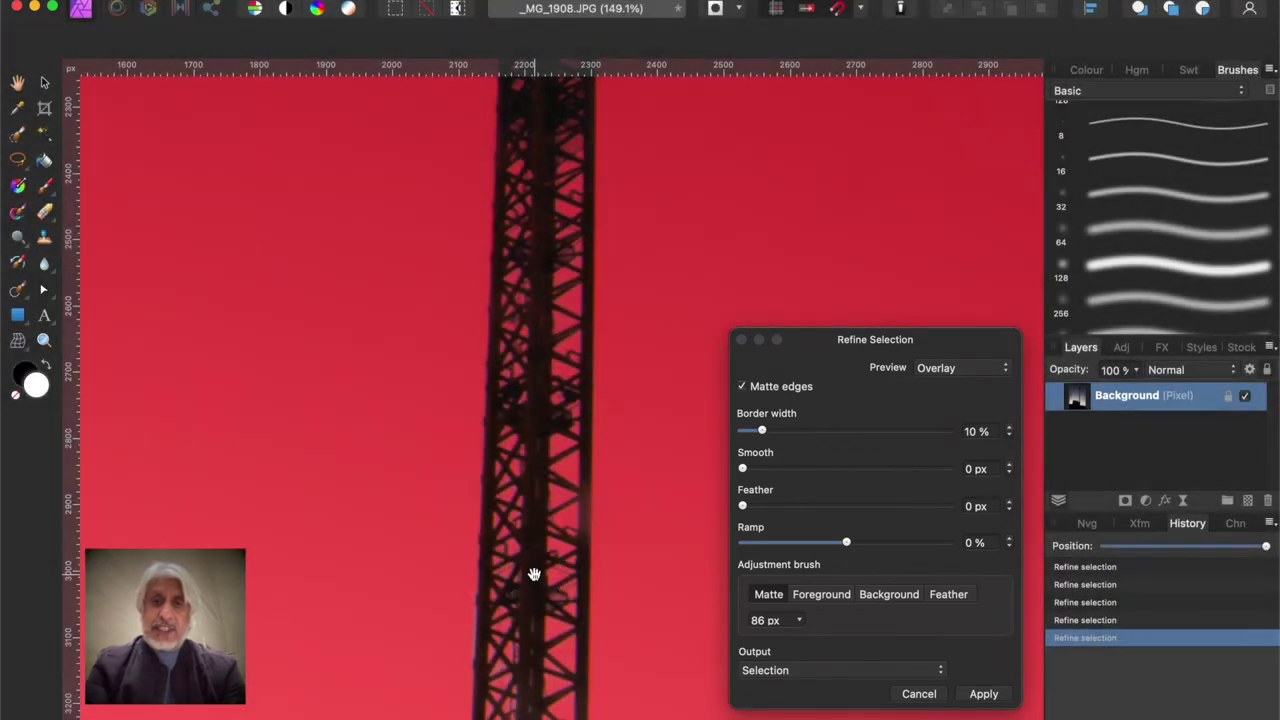
{"action": "mouse_move", "coordinate": [534, 574]}
{"action": "left_mouse_down"}
{"action": "mouse_move", "coordinate": [531, 366]}
{"action": "mouse_move", "coordinate": [571, 137]}
{"action": "left_mouse_up"}
{"action": "mouse_move", "coordinate": [544, 315]}
{"action": "left_mouse_down"}
{"action": "mouse_move", "coordinate": [537, 400]}
{"action": "mouse_move", "coordinate": [539, 365]}
{"action": "mouse_move", "coordinate": [587, 300]}
{"action": "mouse_move", "coordinate": [576, 484]}
{"action": "left_mouse_up"}
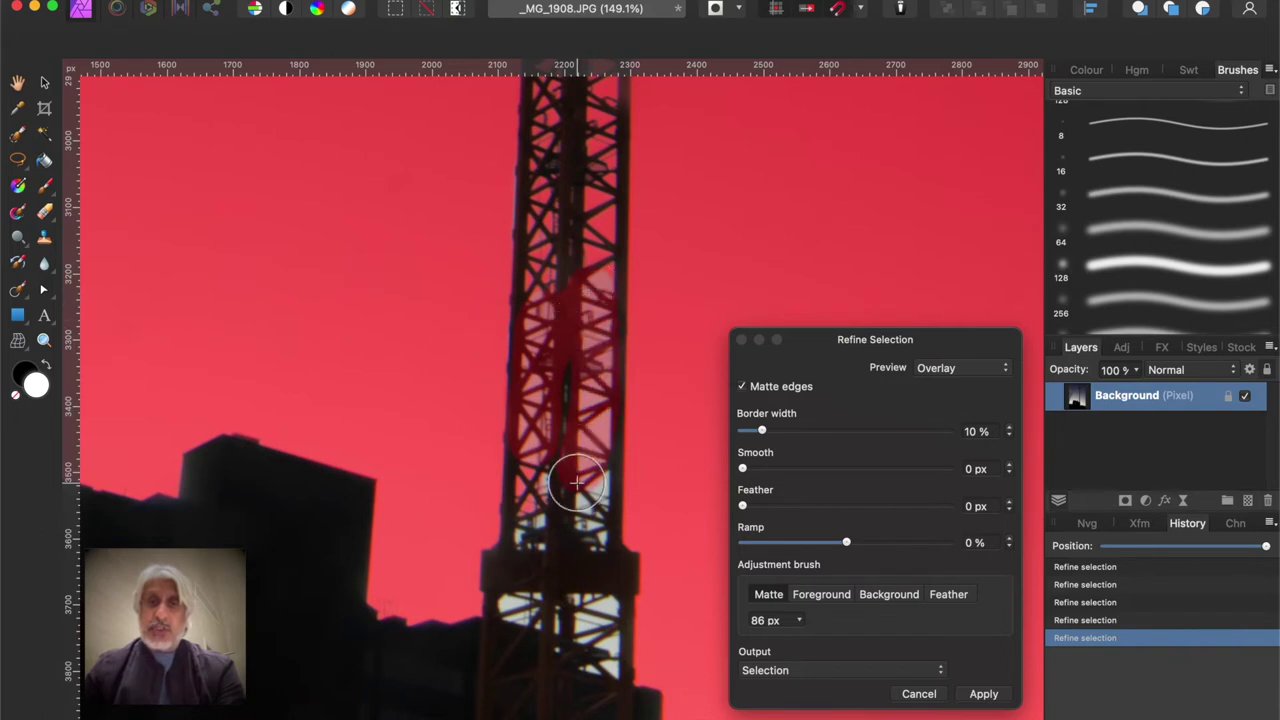
{"action": "mouse_move", "coordinate": [554, 377]}
{"action": "left_mouse_down"}
{"action": "mouse_move", "coordinate": [586, 551]}
{"action": "mouse_move", "coordinate": [587, 451]}
{"action": "mouse_move", "coordinate": [586, 516]}
{"action": "mouse_move", "coordinate": [536, 542]}
{"action": "mouse_move", "coordinate": [525, 503]}
{"action": "mouse_move", "coordinate": [541, 475]}
{"action": "mouse_move", "coordinate": [539, 589]}
{"action": "mouse_move", "coordinate": [505, 604]}
{"action": "mouse_move", "coordinate": [542, 623]}
{"action": "mouse_move", "coordinate": [607, 590]}
{"action": "mouse_move", "coordinate": [598, 652]}
{"action": "mouse_move", "coordinate": [564, 645]}
{"action": "mouse_move", "coordinate": [595, 671]}
{"action": "mouse_move", "coordinate": [531, 590]}
{"action": "left_mouse_up"}
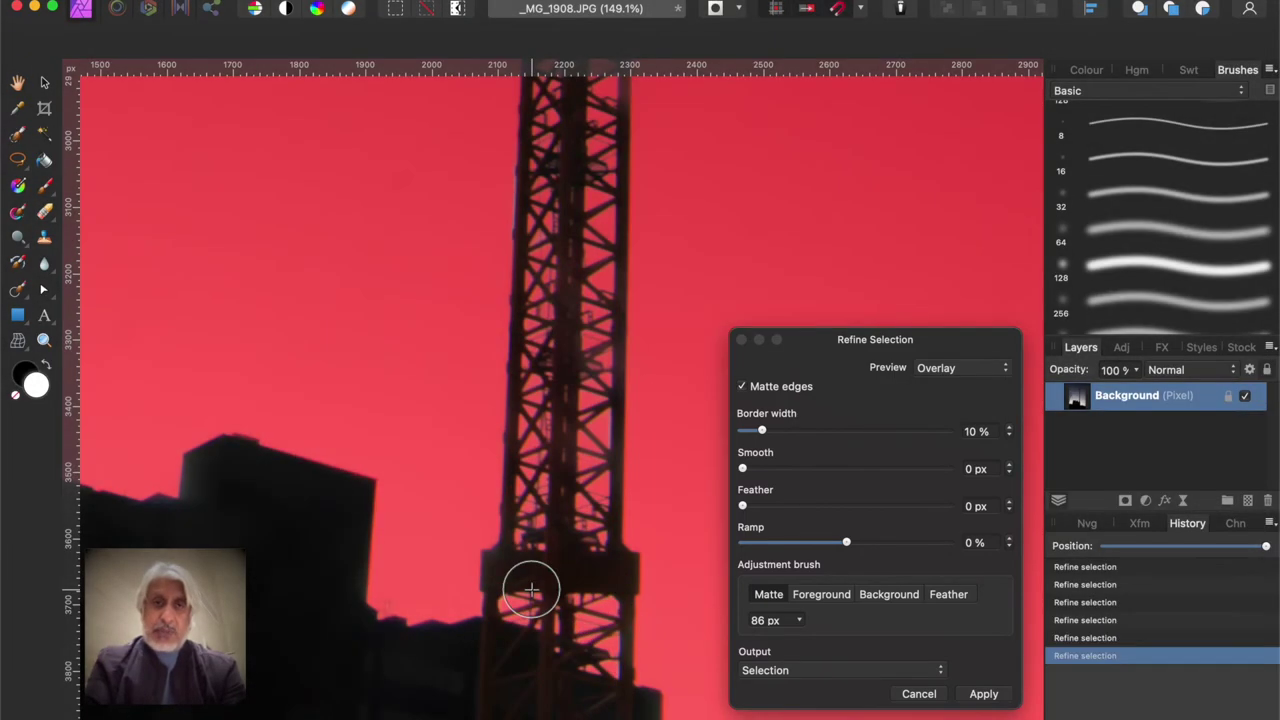
{"action": "left_click_drag", "start_coordinate": [449, 586], "coordinate": [567, 470]}
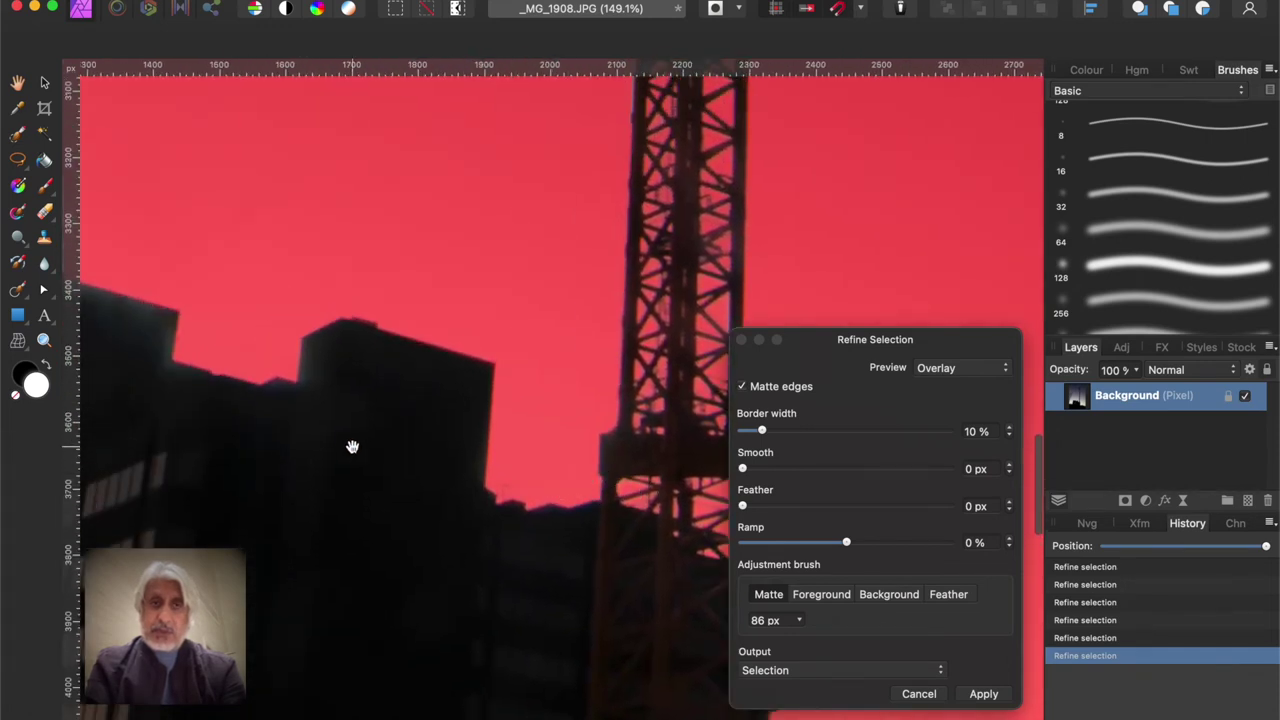
{"action": "left_click_drag", "start_coordinate": [352, 446], "coordinate": [674, 557]}
{"action": "mouse_move", "coordinate": [595, 492]}
{"action": "left_mouse_down"}
{"action": "mouse_move", "coordinate": [485, 479]}
{"action": "mouse_move", "coordinate": [496, 446]}
{"action": "mouse_move", "coordinate": [465, 419]}
{"action": "mouse_move", "coordinate": [345, 409]}
{"action": "left_mouse_up"}
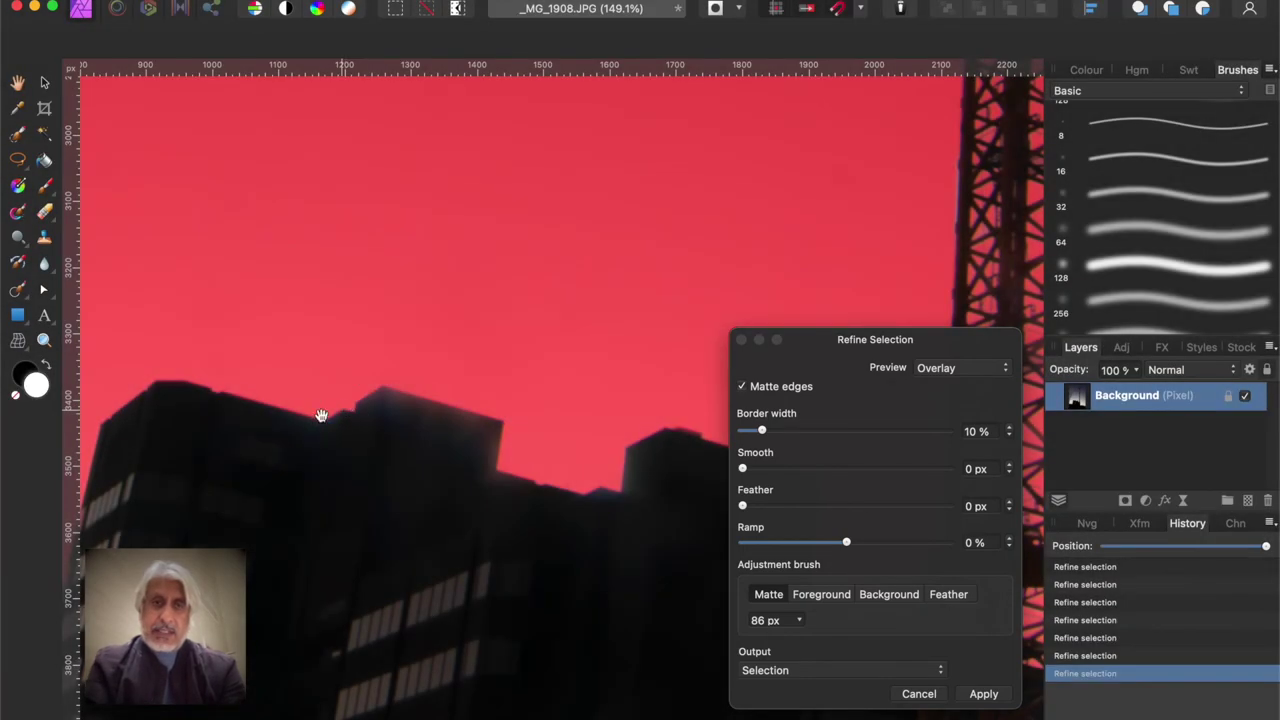
Step: Refine the matte along the bare tree's right and left edges and its left branches
{"action": "left_click_drag", "start_coordinate": [321, 415], "coordinate": [557, 271]}
{"action": "left_click_drag", "start_coordinate": [449, 380], "coordinate": [603, 248]}
{"action": "mouse_move", "coordinate": [480, 546]}
{"action": "left_mouse_down"}
{"action": "mouse_move", "coordinate": [528, 458]}
{"action": "mouse_move", "coordinate": [502, 523]}
{"action": "mouse_move", "coordinate": [447, 510]}
{"action": "mouse_move", "coordinate": [483, 444]}
{"action": "mouse_move", "coordinate": [483, 498]}
{"action": "mouse_move", "coordinate": [461, 507]}
{"action": "mouse_move", "coordinate": [465, 396]}
{"action": "mouse_move", "coordinate": [397, 315]}
{"action": "mouse_move", "coordinate": [373, 362]}
{"action": "mouse_move", "coordinate": [342, 361]}
{"action": "mouse_move", "coordinate": [286, 391]}
{"action": "mouse_move", "coordinate": [253, 455]}
{"action": "mouse_move", "coordinate": [251, 499]}
{"action": "mouse_move", "coordinate": [276, 497]}
{"action": "mouse_move", "coordinate": [280, 400]}
{"action": "mouse_move", "coordinate": [302, 524]}
{"action": "mouse_move", "coordinate": [316, 405]}
{"action": "mouse_move", "coordinate": [338, 484]}
{"action": "mouse_move", "coordinate": [364, 388]}
{"action": "mouse_move", "coordinate": [330, 396]}
{"action": "mouse_move", "coordinate": [399, 359]}
{"action": "mouse_move", "coordinate": [416, 377]}
{"action": "mouse_move", "coordinate": [421, 531]}
{"action": "mouse_move", "coordinate": [401, 477]}
{"action": "mouse_move", "coordinate": [402, 404]}
{"action": "mouse_move", "coordinate": [352, 514]}
{"action": "left_mouse_up"}
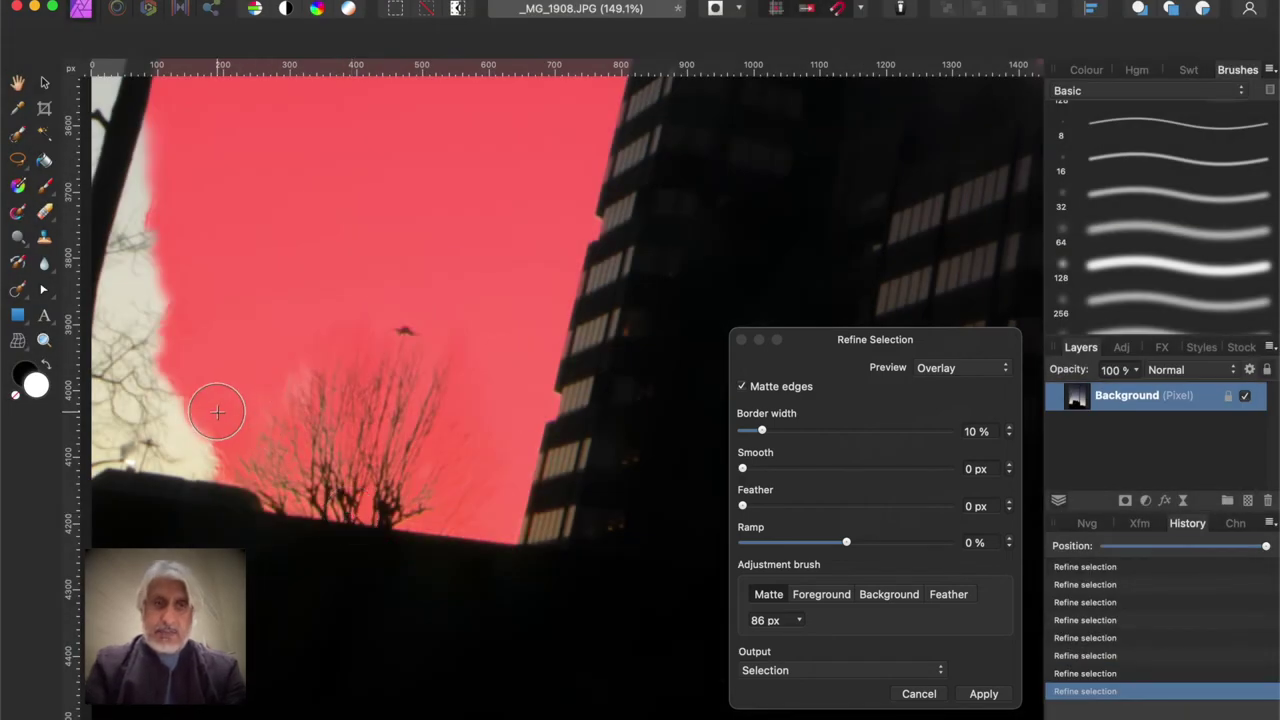
{"action": "left_click_drag", "start_coordinate": [217, 411], "coordinate": [486, 409]}
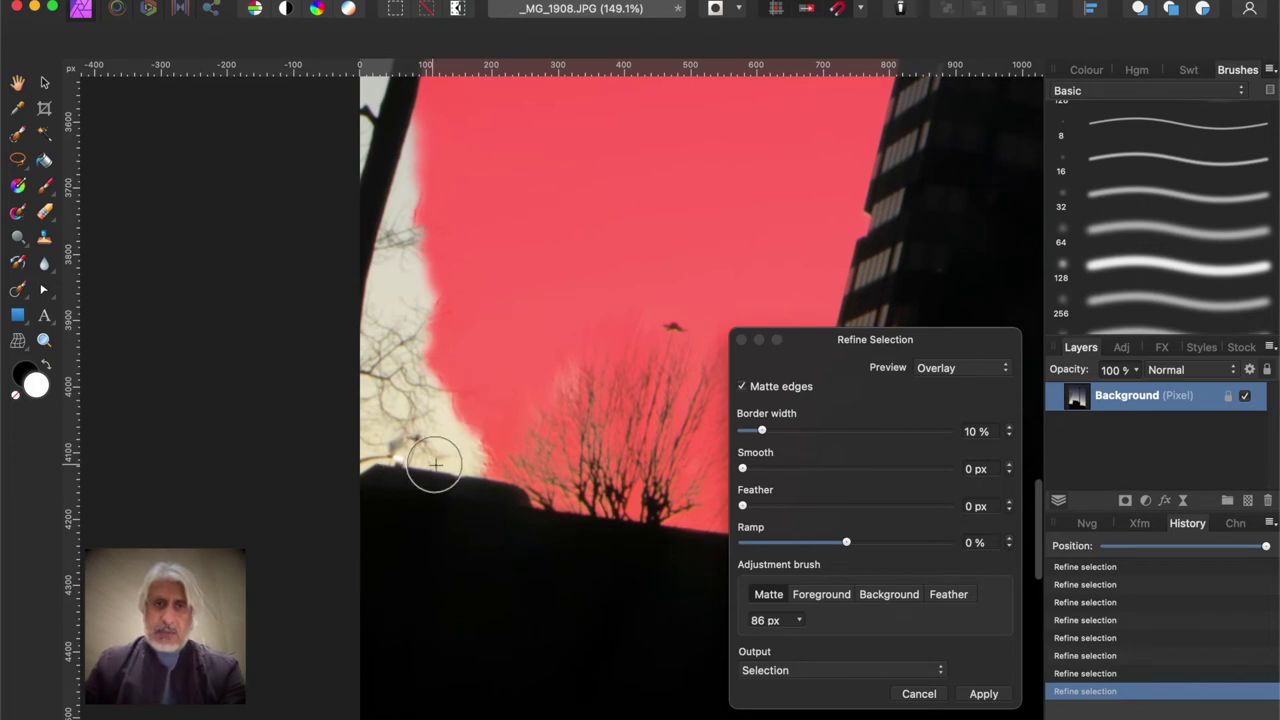
{"action": "mouse_move", "coordinate": [435, 463]}
{"action": "left_mouse_down"}
{"action": "mouse_move", "coordinate": [477, 453]}
{"action": "mouse_move", "coordinate": [465, 467]}
{"action": "mouse_move", "coordinate": [450, 407]}
{"action": "mouse_move", "coordinate": [421, 413]}
{"action": "mouse_move", "coordinate": [398, 465]}
{"action": "mouse_move", "coordinate": [361, 458]}
{"action": "mouse_move", "coordinate": [427, 340]}
{"action": "mouse_move", "coordinate": [378, 384]}
{"action": "mouse_move", "coordinate": [392, 326]}
{"action": "mouse_move", "coordinate": [361, 427]}
{"action": "mouse_move", "coordinate": [395, 304]}
{"action": "mouse_move", "coordinate": [372, 234]}
{"action": "mouse_move", "coordinate": [407, 232]}
{"action": "mouse_move", "coordinate": [407, 282]}
{"action": "mouse_move", "coordinate": [429, 316]}
{"action": "mouse_move", "coordinate": [400, 204]}
{"action": "mouse_move", "coordinate": [410, 147]}
{"action": "mouse_move", "coordinate": [374, 132]}
{"action": "mouse_move", "coordinate": [367, 107]}
{"action": "mouse_move", "coordinate": [395, 216]}
{"action": "mouse_move", "coordinate": [393, 487]}
{"action": "mouse_move", "coordinate": [425, 590]}
{"action": "left_mouse_up"}
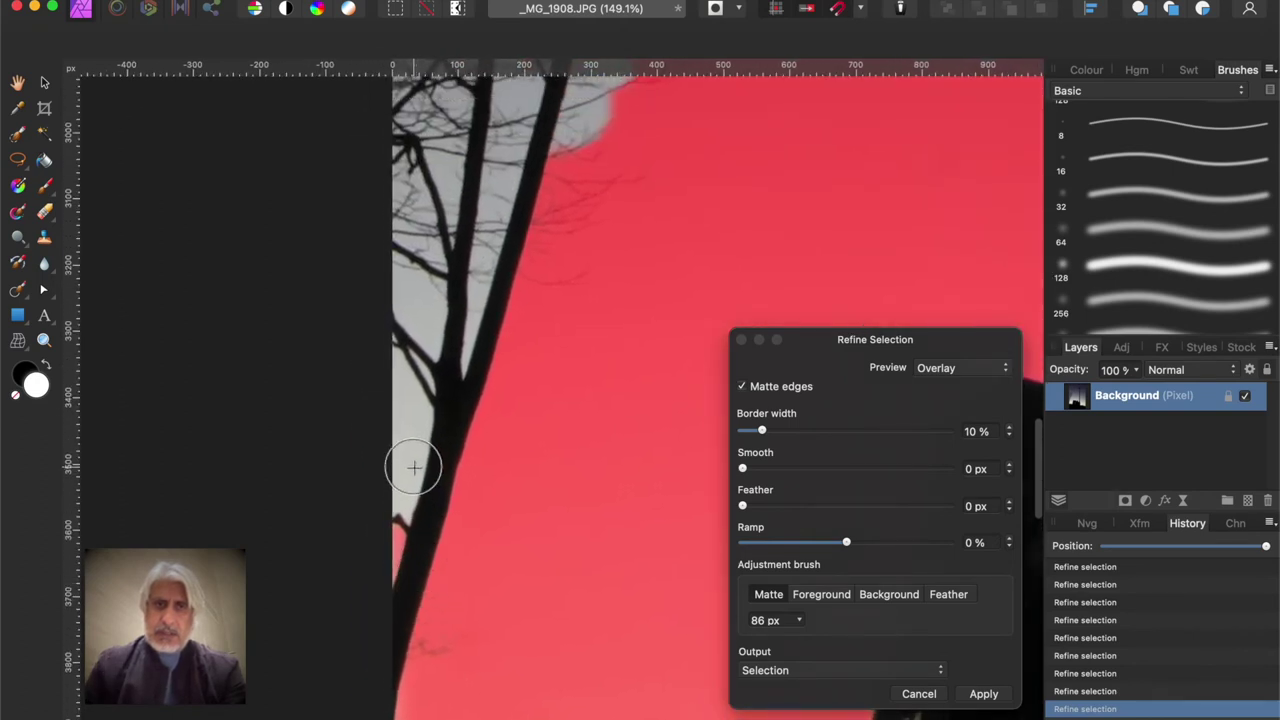
{"action": "mouse_move", "coordinate": [409, 480]}
{"action": "left_mouse_down"}
{"action": "mouse_move", "coordinate": [403, 352]}
{"action": "mouse_move", "coordinate": [420, 385]}
{"action": "mouse_move", "coordinate": [391, 539]}
{"action": "mouse_move", "coordinate": [444, 290]}
{"action": "mouse_move", "coordinate": [416, 296]}
{"action": "mouse_move", "coordinate": [396, 235]}
{"action": "mouse_move", "coordinate": [407, 330]}
{"action": "mouse_move", "coordinate": [420, 184]}
{"action": "mouse_move", "coordinate": [403, 183]}
{"action": "mouse_move", "coordinate": [408, 230]}
{"action": "mouse_move", "coordinate": [426, 145]}
{"action": "mouse_move", "coordinate": [436, 261]}
{"action": "mouse_move", "coordinate": [473, 162]}
{"action": "mouse_move", "coordinate": [470, 236]}
{"action": "mouse_move", "coordinate": [502, 191]}
{"action": "mouse_move", "coordinate": [496, 270]}
{"action": "mouse_move", "coordinate": [455, 379]}
{"action": "mouse_move", "coordinate": [472, 303]}
{"action": "left_mouse_up"}
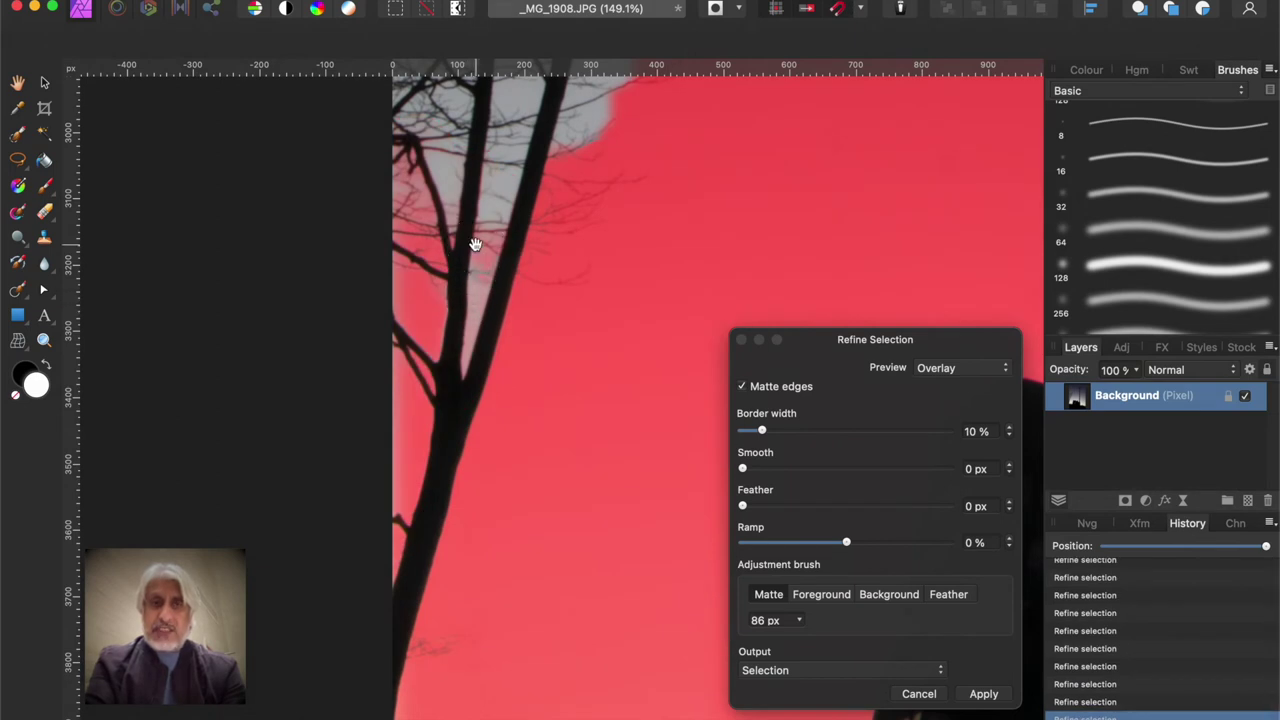
{"action": "mouse_move", "coordinate": [475, 244]}
{"action": "left_mouse_down"}
{"action": "mouse_move", "coordinate": [522, 353]}
{"action": "mouse_move", "coordinate": [502, 478]}
{"action": "mouse_move", "coordinate": [546, 323]}
{"action": "mouse_move", "coordinate": [563, 182]}
{"action": "mouse_move", "coordinate": [556, 221]}
{"action": "mouse_move", "coordinate": [614, 172]}
{"action": "mouse_move", "coordinate": [621, 241]}
{"action": "mouse_move", "coordinate": [654, 179]}
{"action": "mouse_move", "coordinate": [604, 220]}
{"action": "mouse_move", "coordinate": [668, 151]}
{"action": "left_mouse_up"}
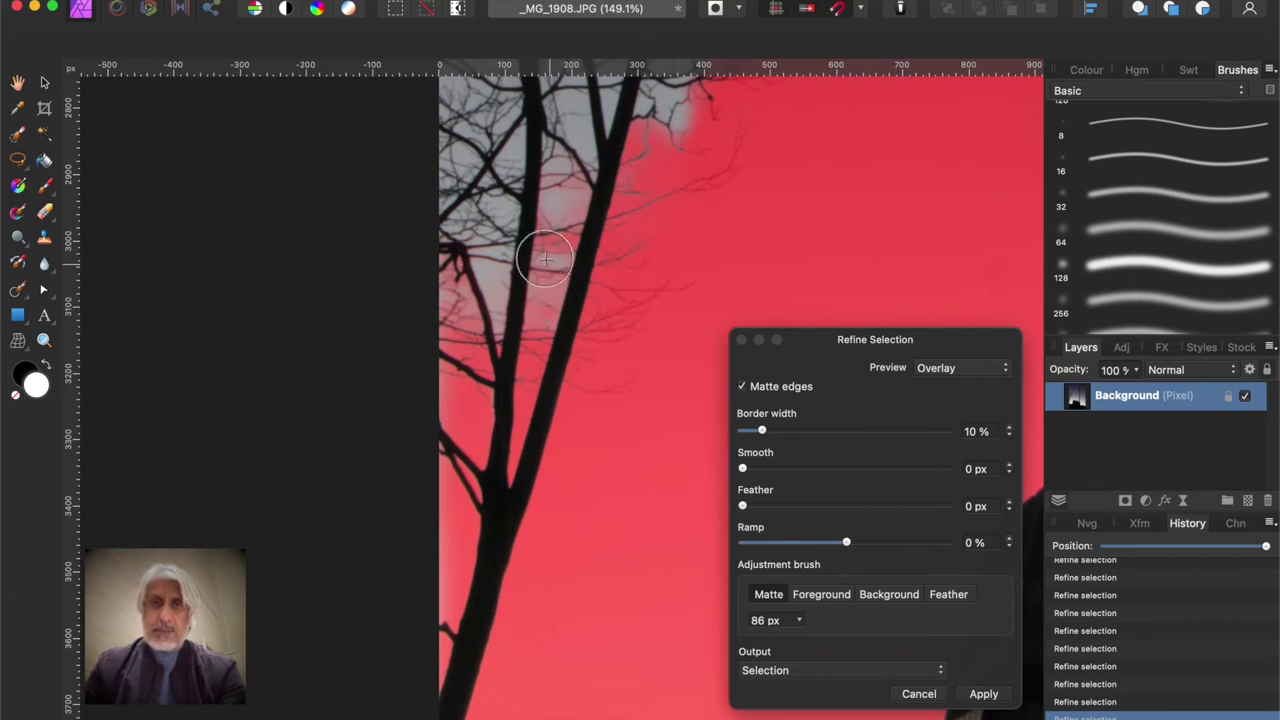
{"action": "mouse_move", "coordinate": [490, 230]}
{"action": "left_mouse_down"}
{"action": "mouse_move", "coordinate": [486, 329]}
{"action": "mouse_move", "coordinate": [472, 196]}
{"action": "mouse_move", "coordinate": [456, 270]}
{"action": "mouse_move", "coordinate": [468, 337]}
{"action": "mouse_move", "coordinate": [445, 240]}
{"action": "mouse_move", "coordinate": [454, 106]}
{"action": "mouse_move", "coordinate": [497, 222]}
{"action": "mouse_move", "coordinate": [509, 148]}
{"action": "mouse_move", "coordinate": [497, 160]}
{"action": "mouse_move", "coordinate": [557, 200]}
{"action": "mouse_move", "coordinate": [564, 187]}
{"action": "mouse_move", "coordinate": [536, 356]}
{"action": "mouse_move", "coordinate": [574, 211]}
{"action": "mouse_move", "coordinate": [603, 231]}
{"action": "mouse_move", "coordinate": [565, 370]}
{"action": "left_mouse_up"}
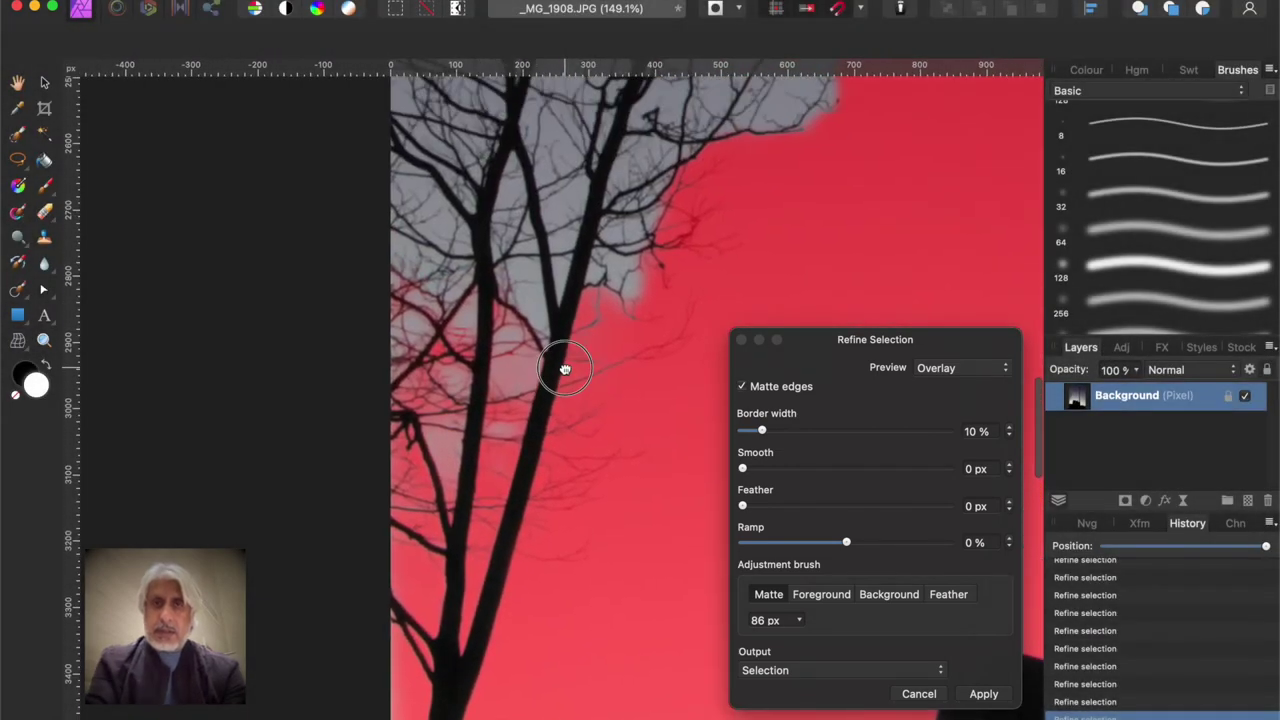
Step: Enlarge the matte brush to 198 px and refine the tree's sky edge and crown
{"action": "scroll", "coordinate": [537, 428], "scroll_direction": "down", "scroll_amount": 5}
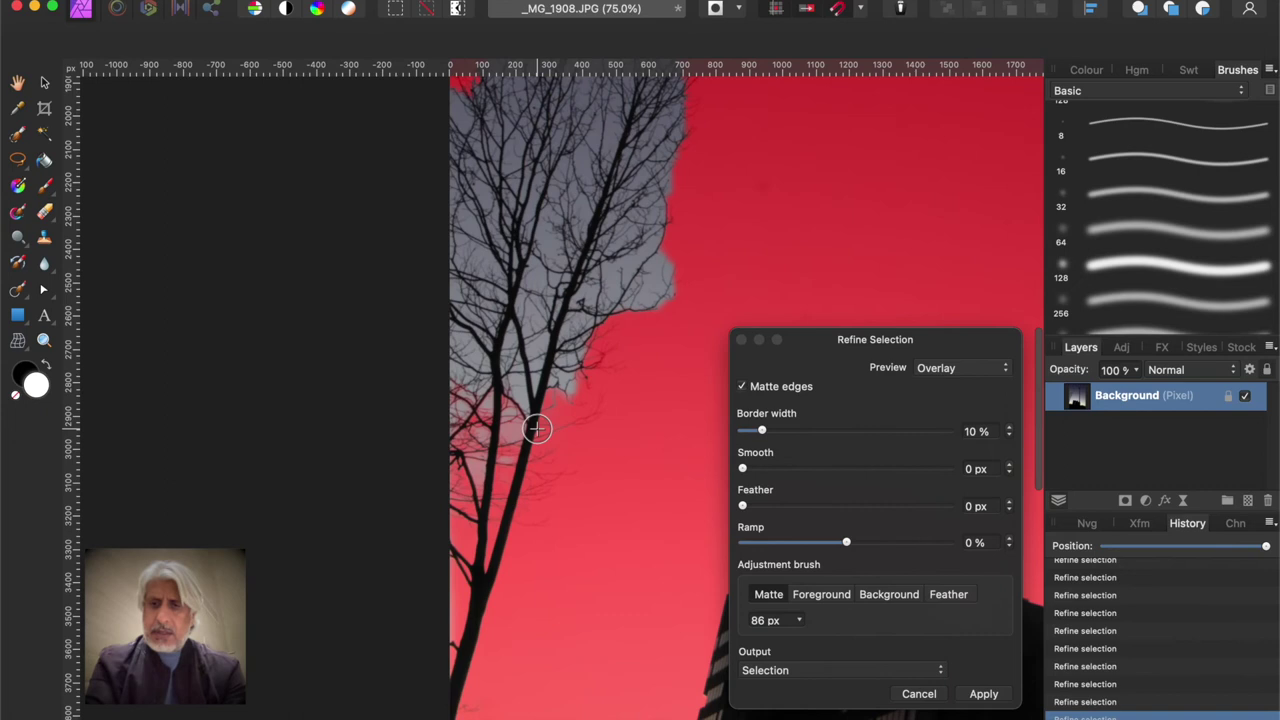
{"action": "key", "text": "bracketright"}
{"action": "key", "text": "bracketright"}
{"action": "key", "text": "bracketright"}
{"action": "key", "text": "bracketright"}
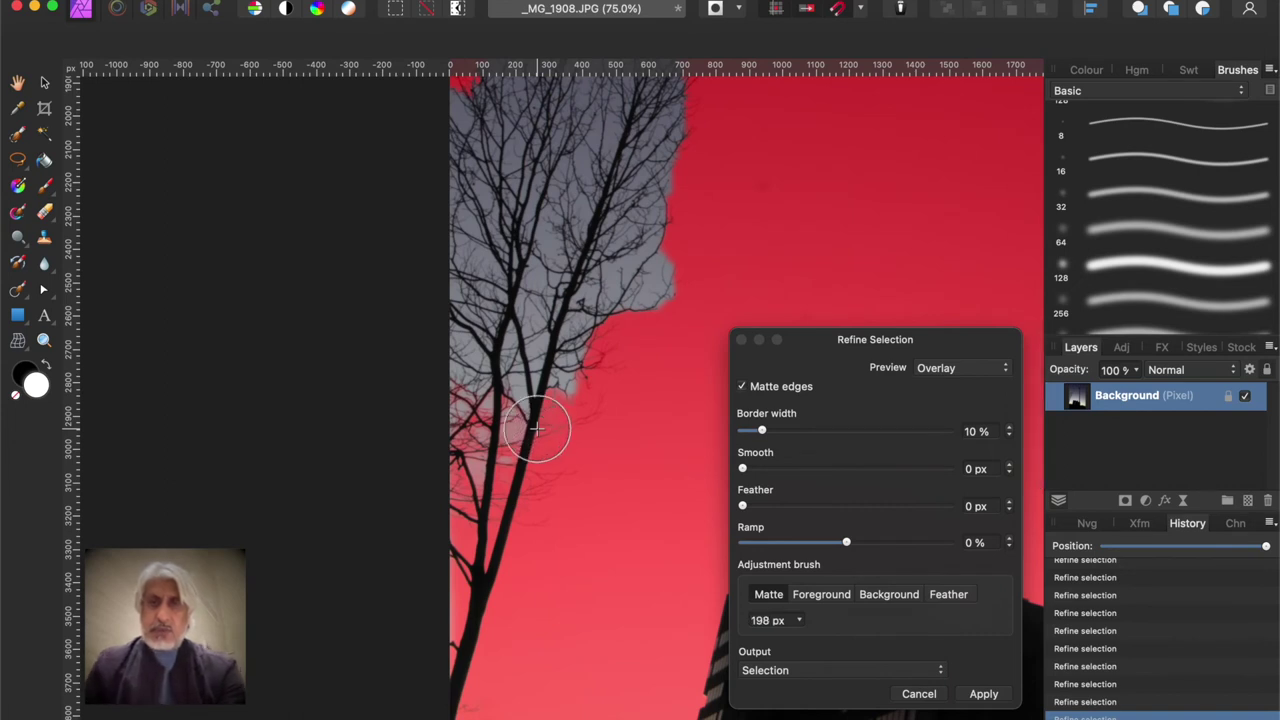
{"action": "mouse_move", "coordinate": [542, 424]}
{"action": "left_mouse_down"}
{"action": "mouse_move", "coordinate": [577, 287]}
{"action": "mouse_move", "coordinate": [547, 349]}
{"action": "mouse_move", "coordinate": [629, 268]}
{"action": "mouse_move", "coordinate": [631, 289]}
{"action": "mouse_move", "coordinate": [664, 284]}
{"action": "mouse_move", "coordinate": [644, 264]}
{"action": "mouse_move", "coordinate": [663, 103]}
{"action": "mouse_move", "coordinate": [575, 277]}
{"action": "mouse_move", "coordinate": [575, 110]}
{"action": "mouse_move", "coordinate": [519, 270]}
{"action": "mouse_move", "coordinate": [498, 145]}
{"action": "mouse_move", "coordinate": [474, 235]}
{"action": "mouse_move", "coordinate": [461, 170]}
{"action": "mouse_move", "coordinate": [476, 323]}
{"action": "mouse_move", "coordinate": [500, 327]}
{"action": "mouse_move", "coordinate": [540, 270]}
{"action": "mouse_move", "coordinate": [479, 484]}
{"action": "mouse_move", "coordinate": [456, 371]}
{"action": "mouse_move", "coordinate": [458, 354]}
{"action": "mouse_move", "coordinate": [468, 413]}
{"action": "mouse_move", "coordinate": [467, 112]}
{"action": "mouse_move", "coordinate": [532, 100]}
{"action": "mouse_move", "coordinate": [521, 117]}
{"action": "mouse_move", "coordinate": [556, 149]}
{"action": "mouse_move", "coordinate": [553, 104]}
{"action": "mouse_move", "coordinate": [629, 109]}
{"action": "left_mouse_up"}
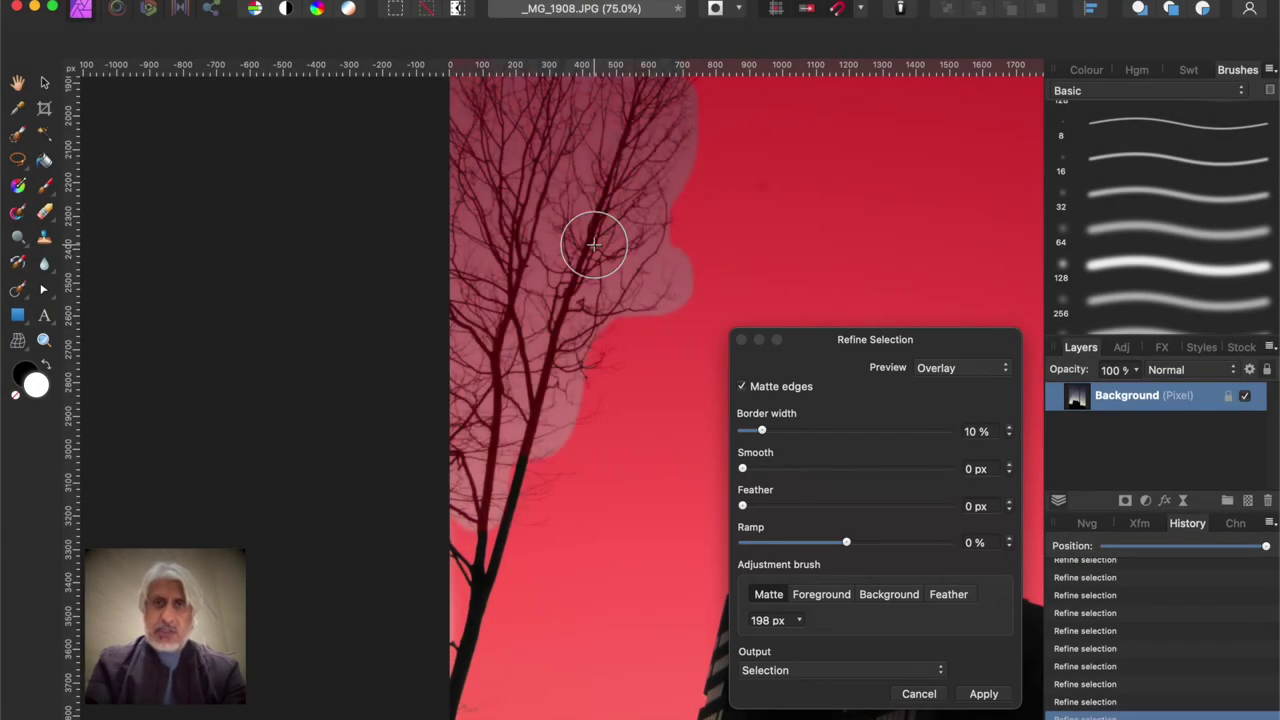
{"action": "left_click_drag", "start_coordinate": [593, 244], "coordinate": [586, 434]}
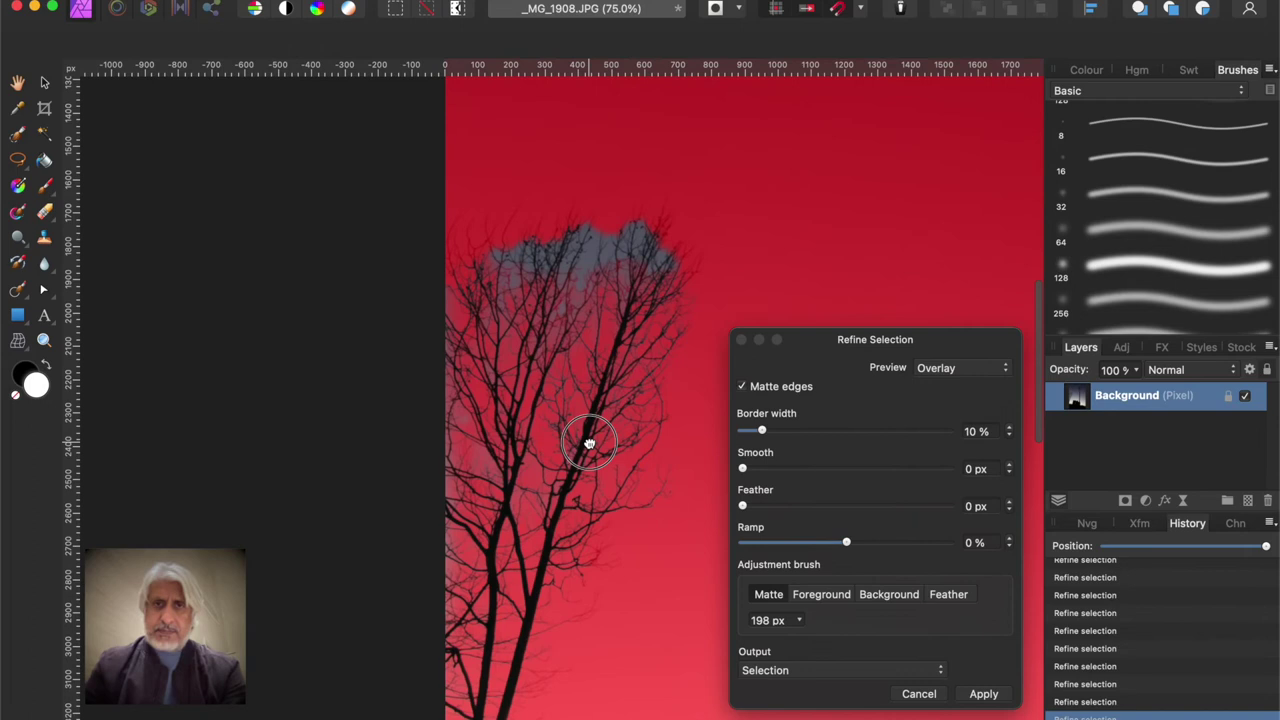
{"action": "left_click_drag", "start_coordinate": [666, 277], "coordinate": [640, 226]}
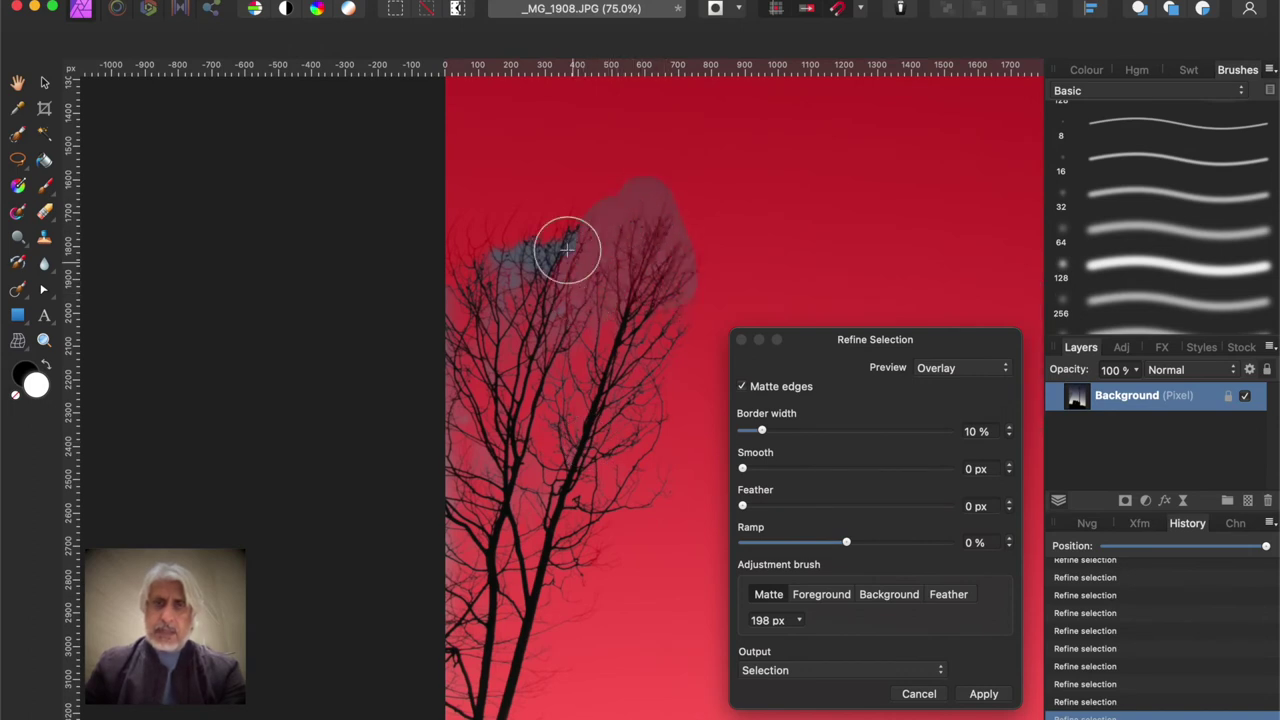
{"action": "mouse_move", "coordinate": [567, 249]}
{"action": "left_mouse_down"}
{"action": "mouse_move", "coordinate": [517, 246]}
{"action": "mouse_move", "coordinate": [466, 449]}
{"action": "mouse_move", "coordinate": [540, 289]}
{"action": "left_mouse_up"}
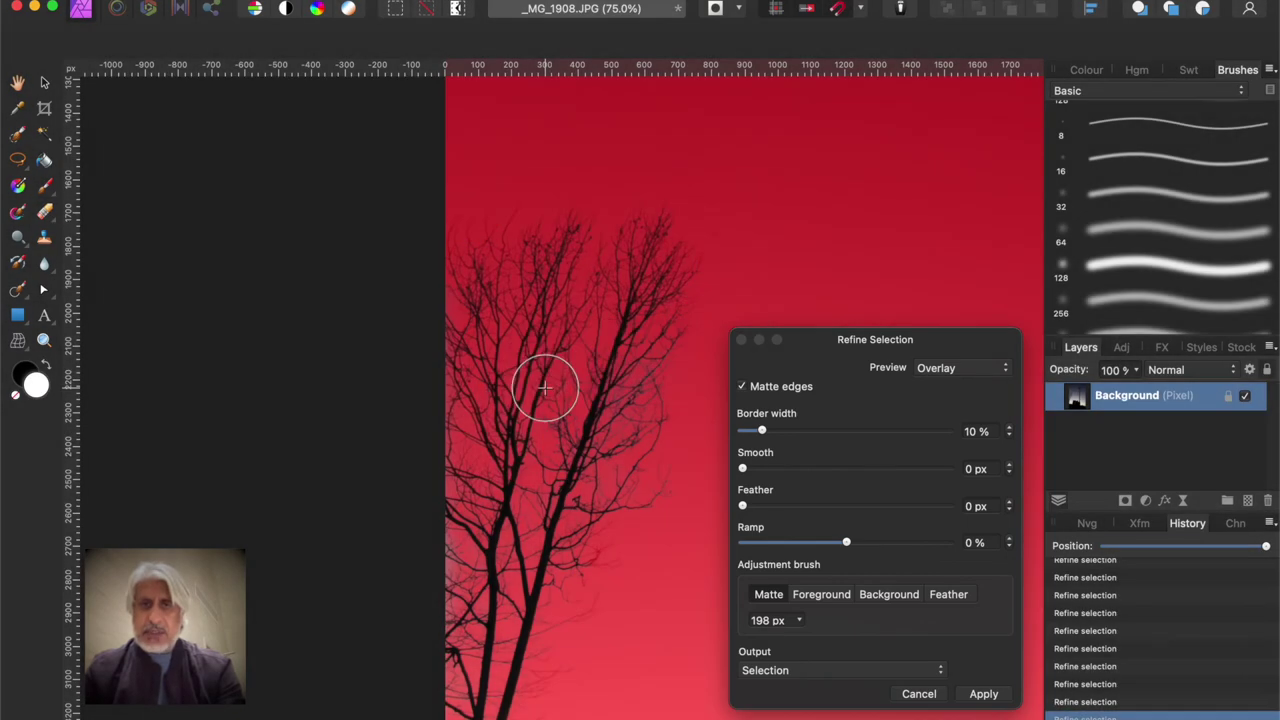
Step: Output the refined selection to a new layer, fit the view, and leave the Background hidden
{"action": "left_click", "coordinate": [918, 672]}
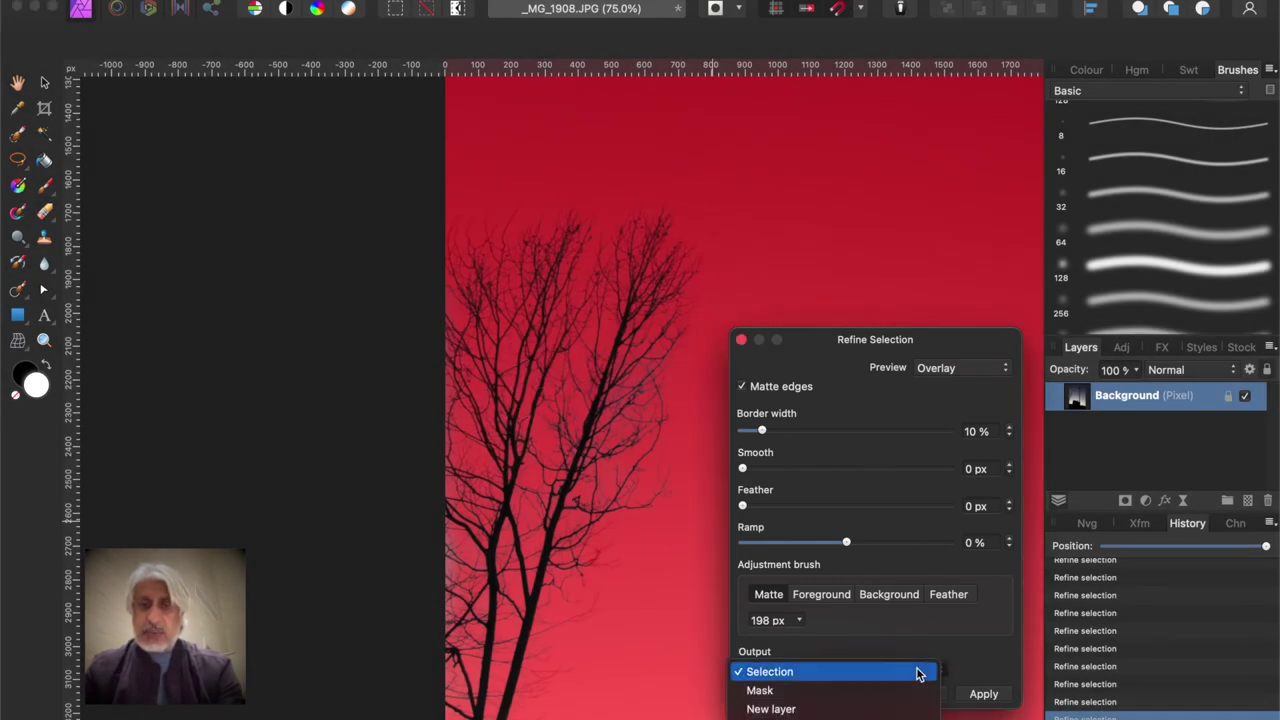
{"action": "left_click", "coordinate": [852, 708]}
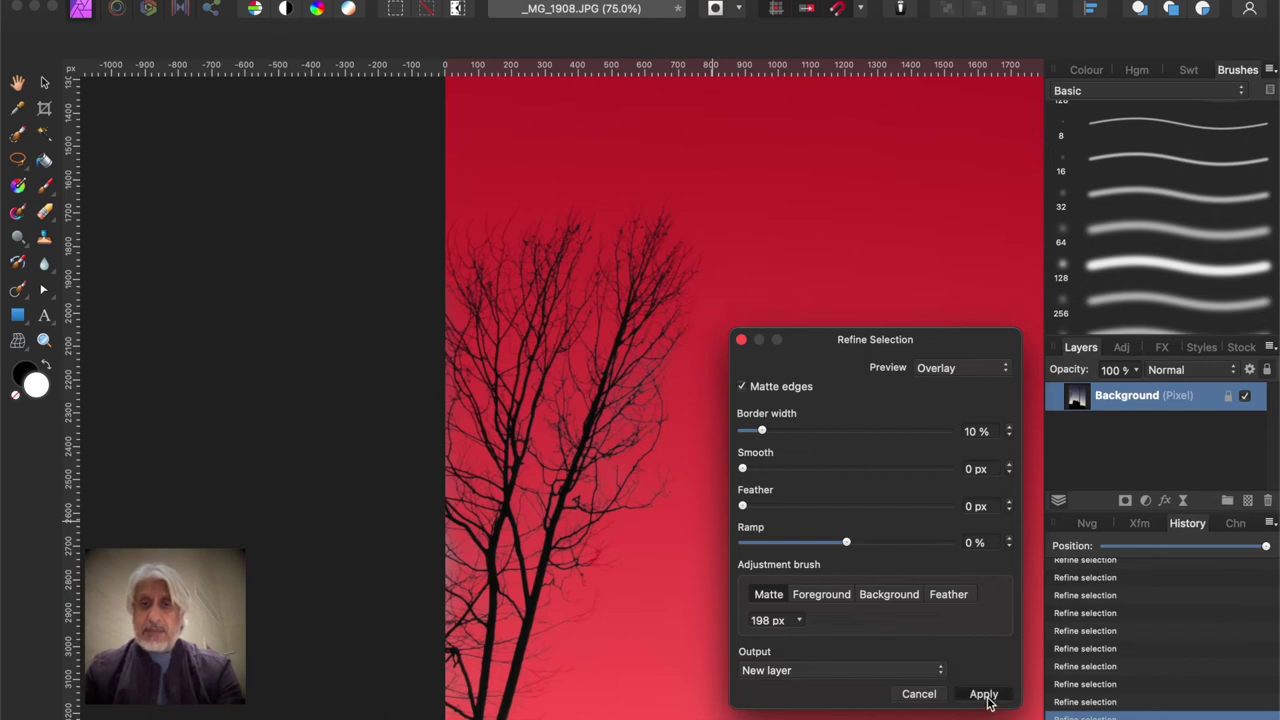
{"action": "key", "text": "Return"}
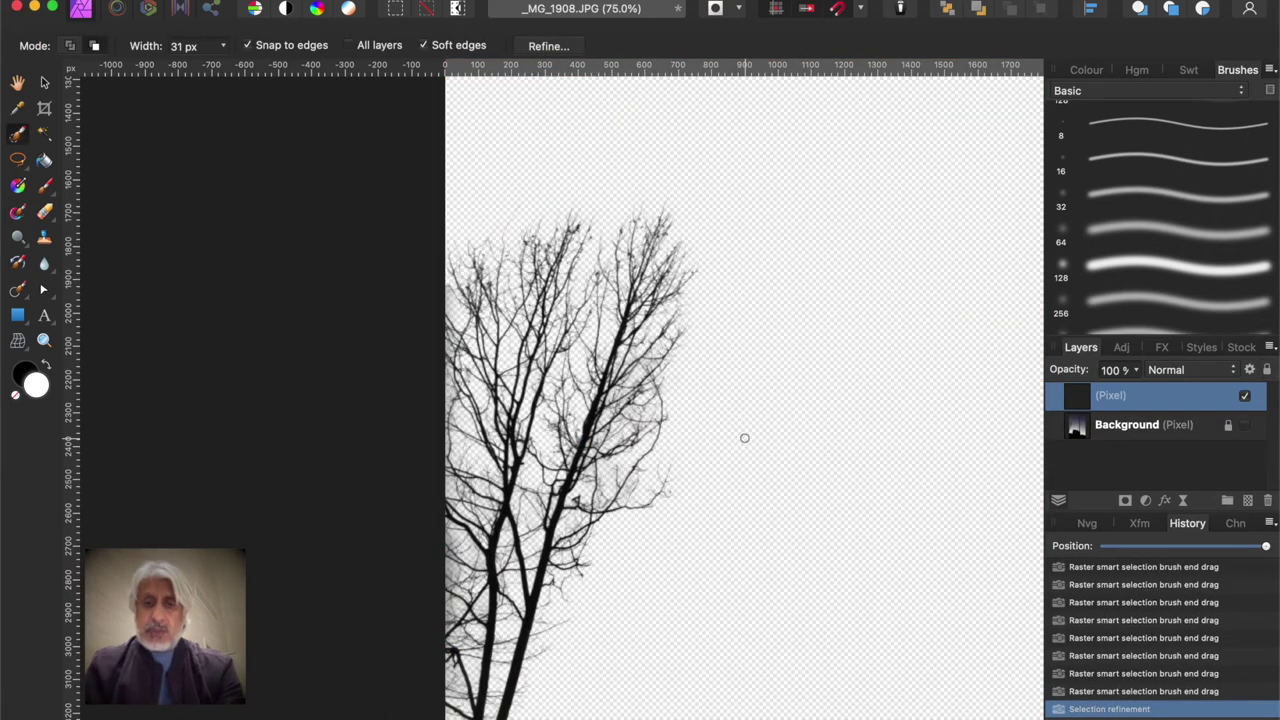
{"action": "key", "text": "super+0"}
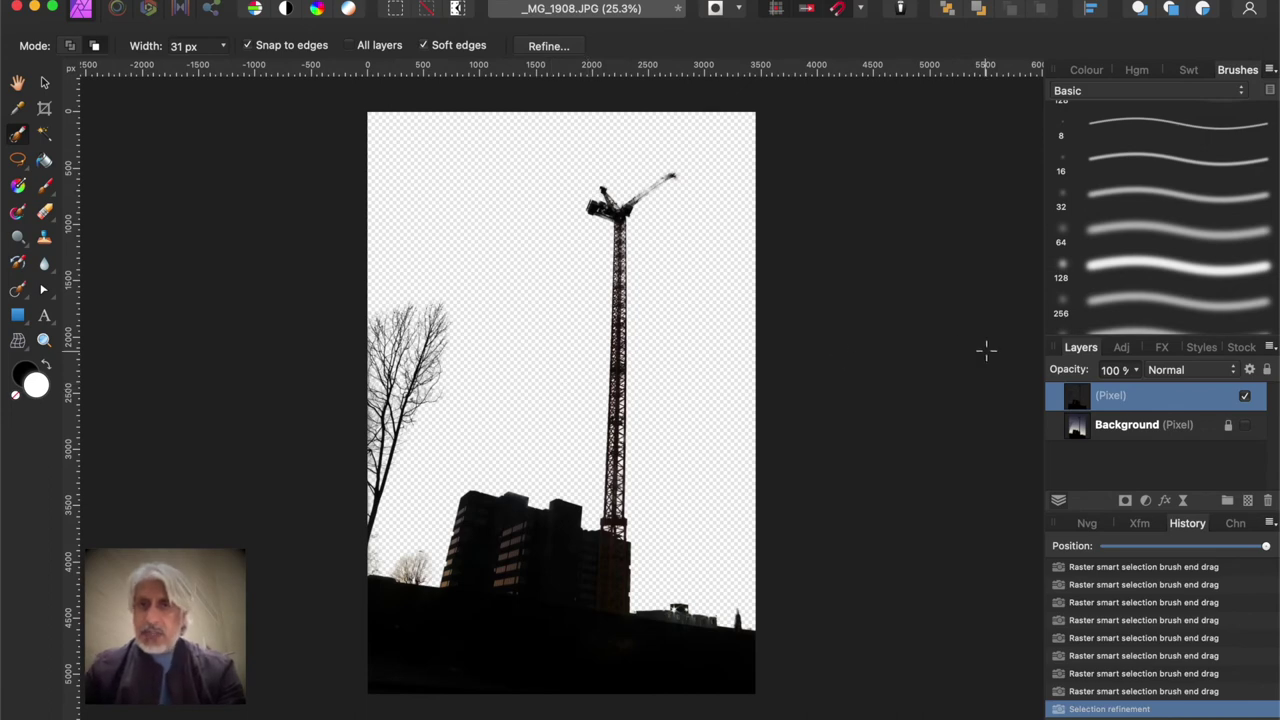
{"action": "left_click", "coordinate": [1246, 428]}
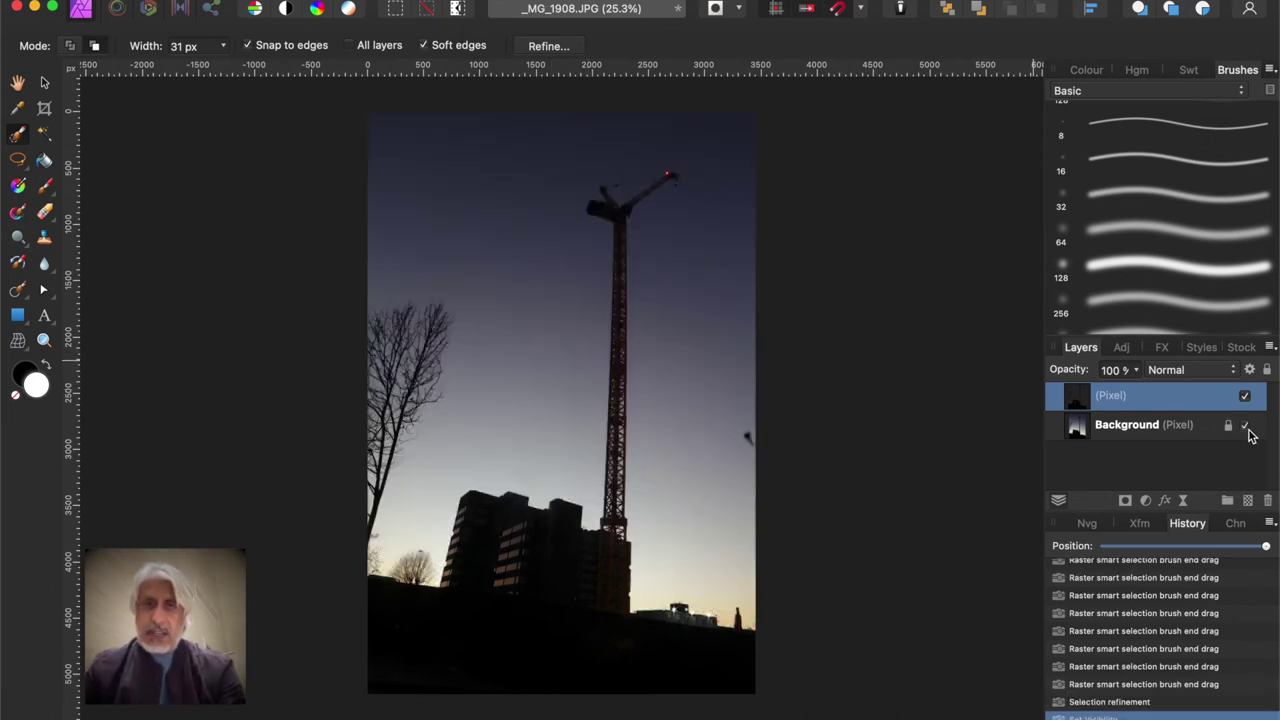
{"action": "left_click", "coordinate": [1246, 428]}
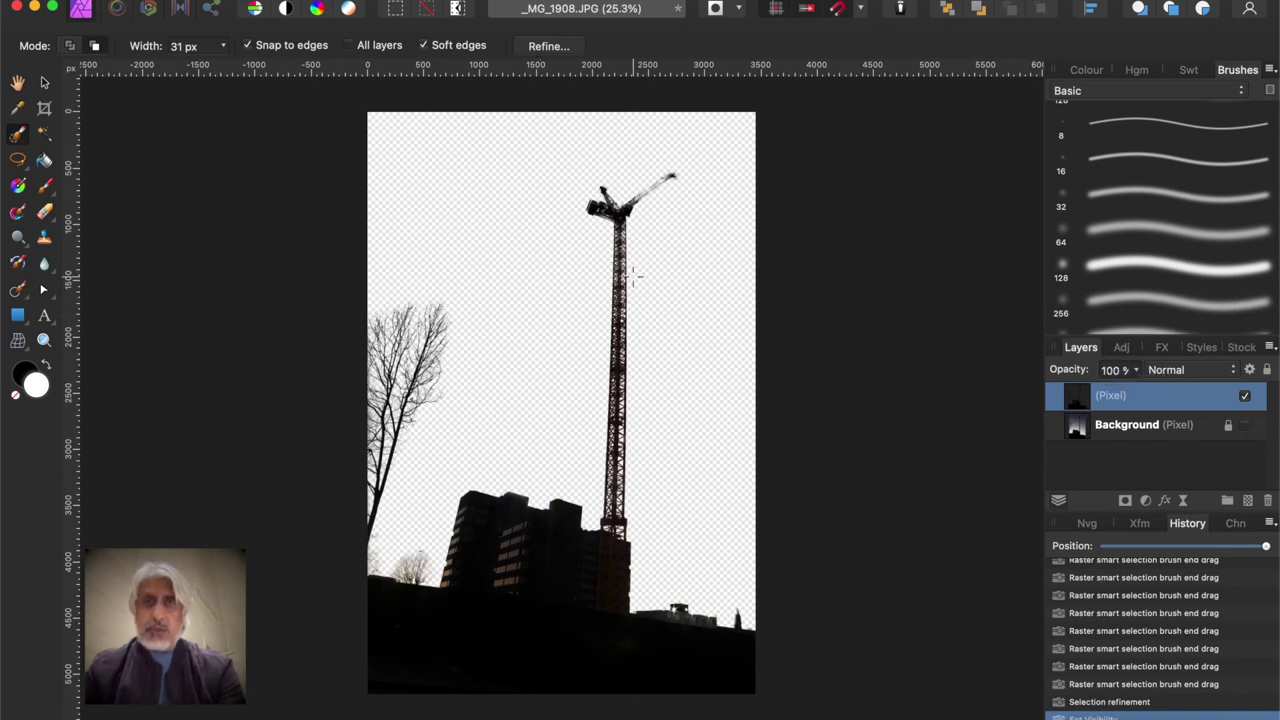
{"action": "left_click", "coordinate": [510, 0]}
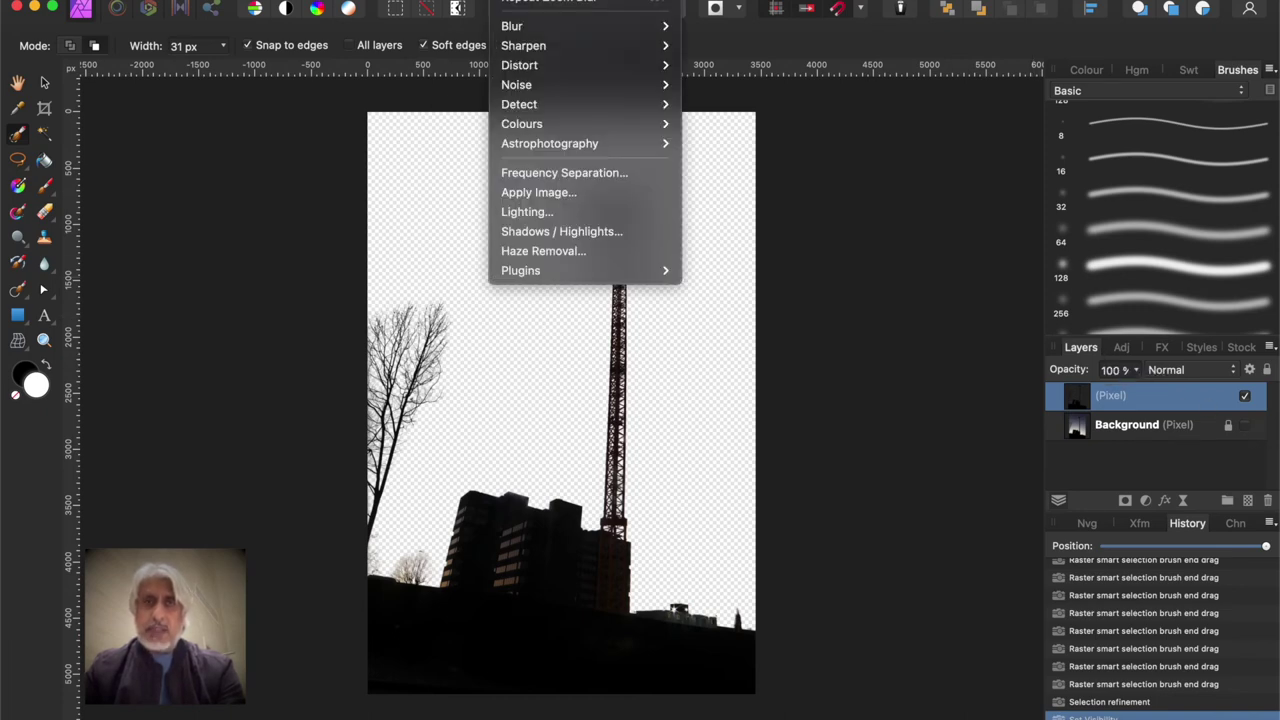
Step: Apply a Zoom Blur with a 100 px radius to the cutout layer
{"action": "mouse_move", "coordinate": [550, 34]}
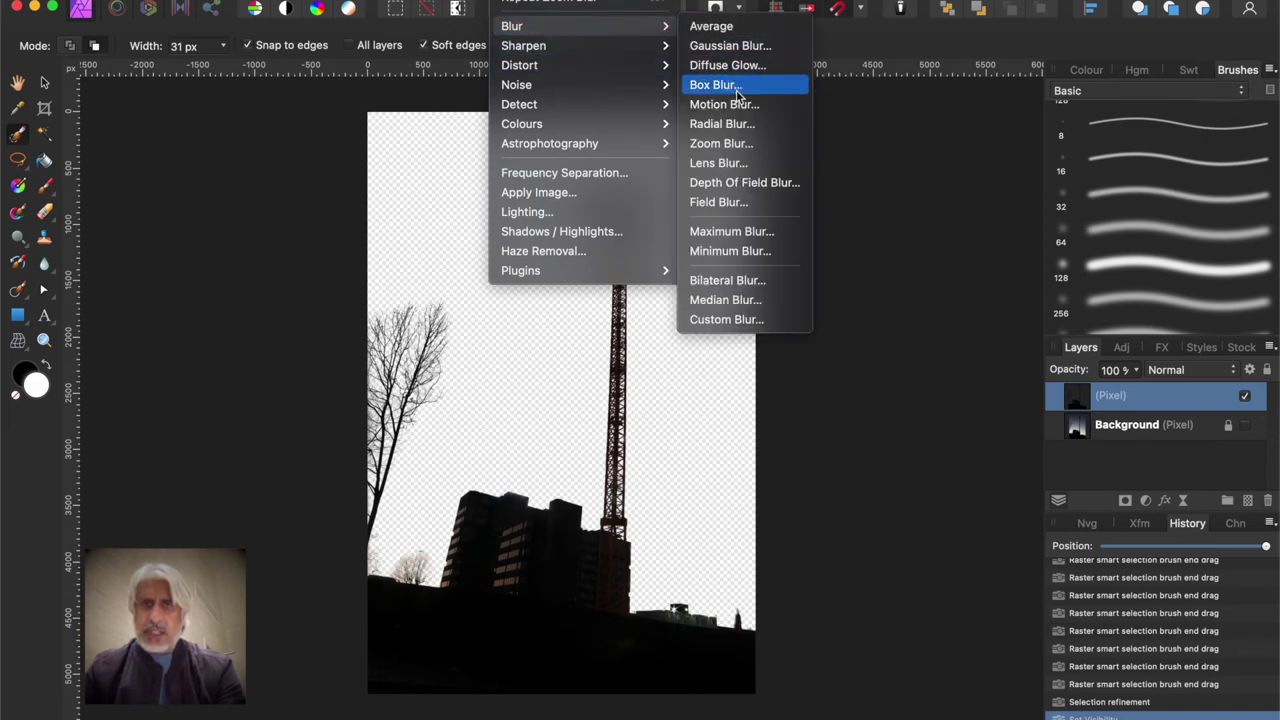
{"action": "left_click", "coordinate": [720, 143]}
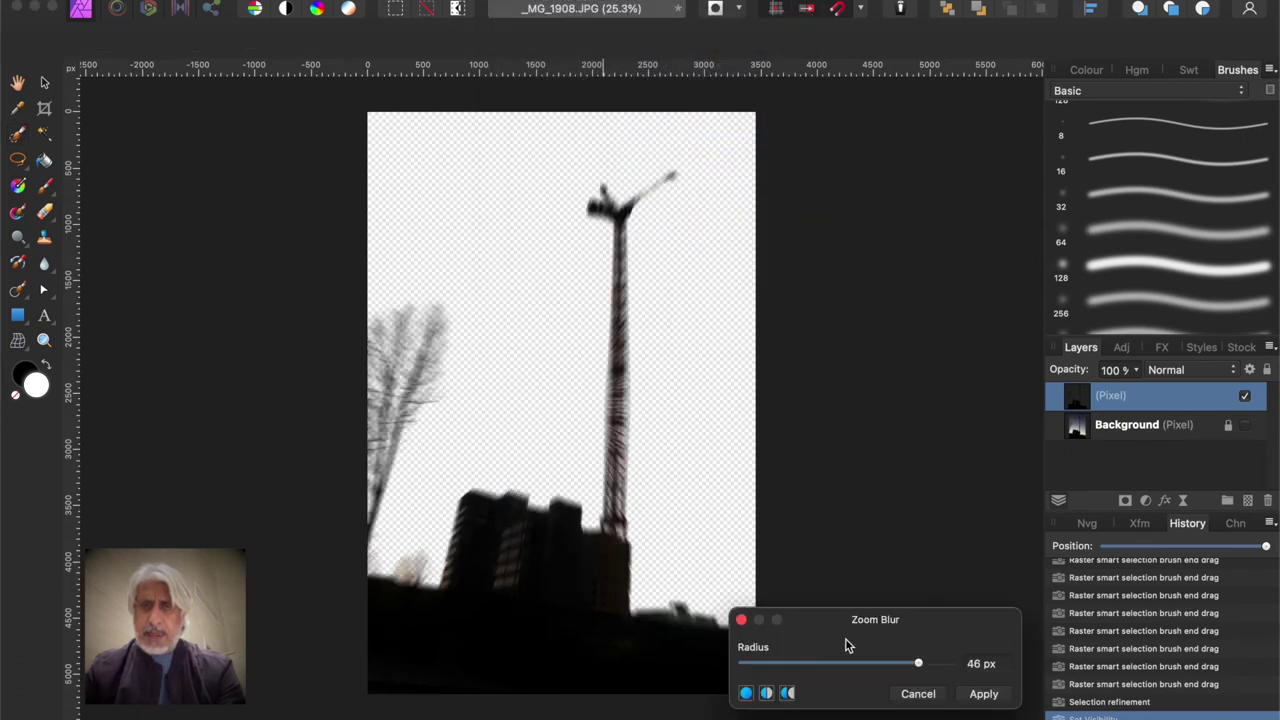
{"action": "left_click_drag", "start_coordinate": [919, 665], "coordinate": [957, 675]}
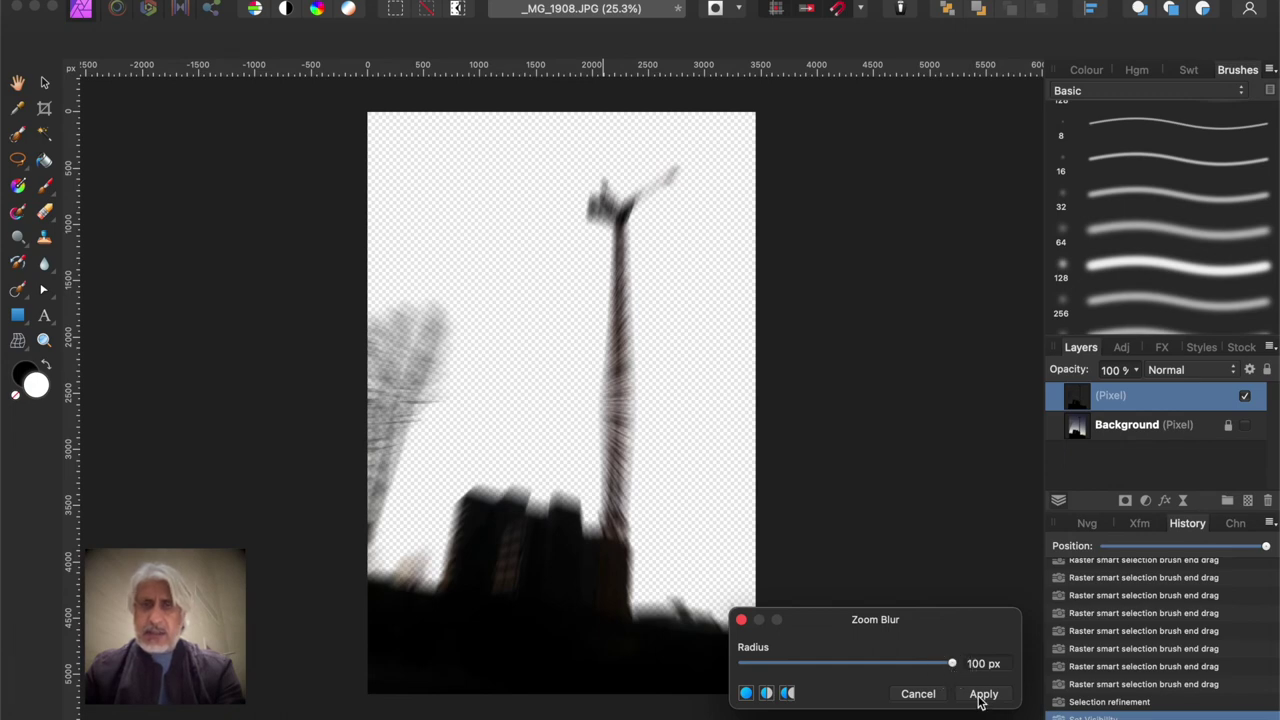
{"action": "left_click", "coordinate": [982, 694]}
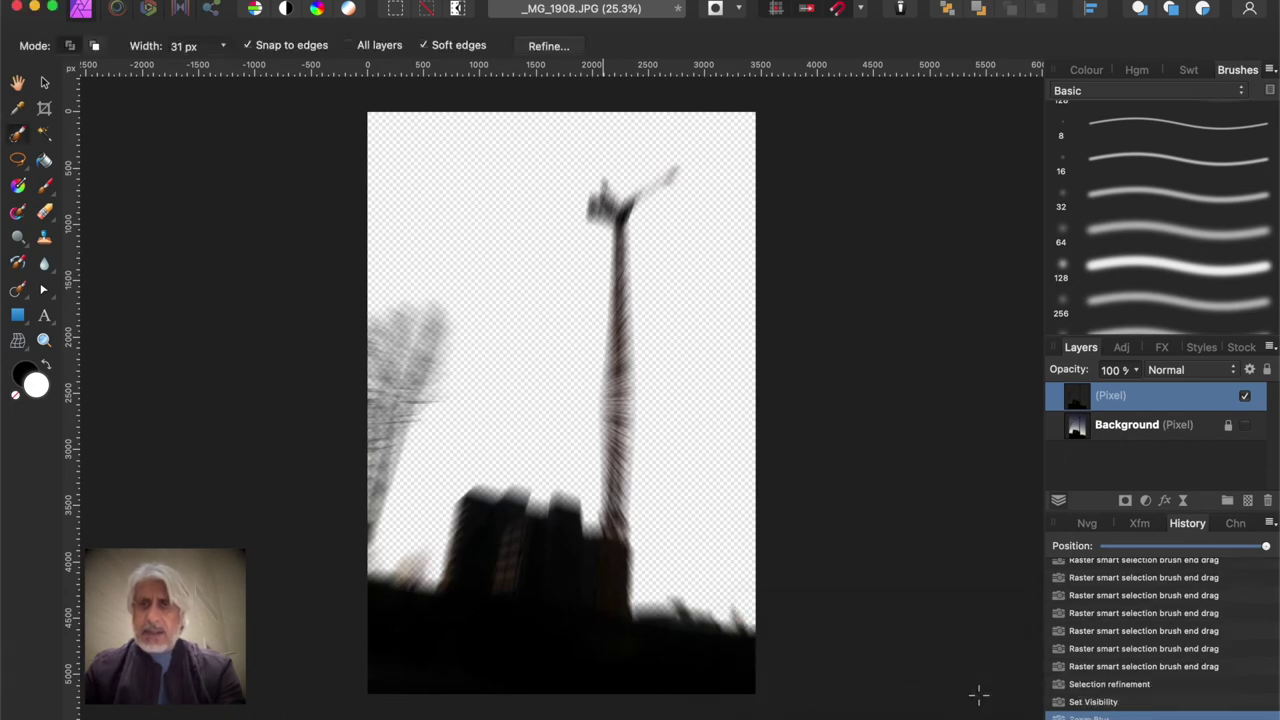
Step: Turn the Background layer back on and zoom around the crane to inspect the blurred cutout
{"action": "left_click", "coordinate": [1246, 428]}
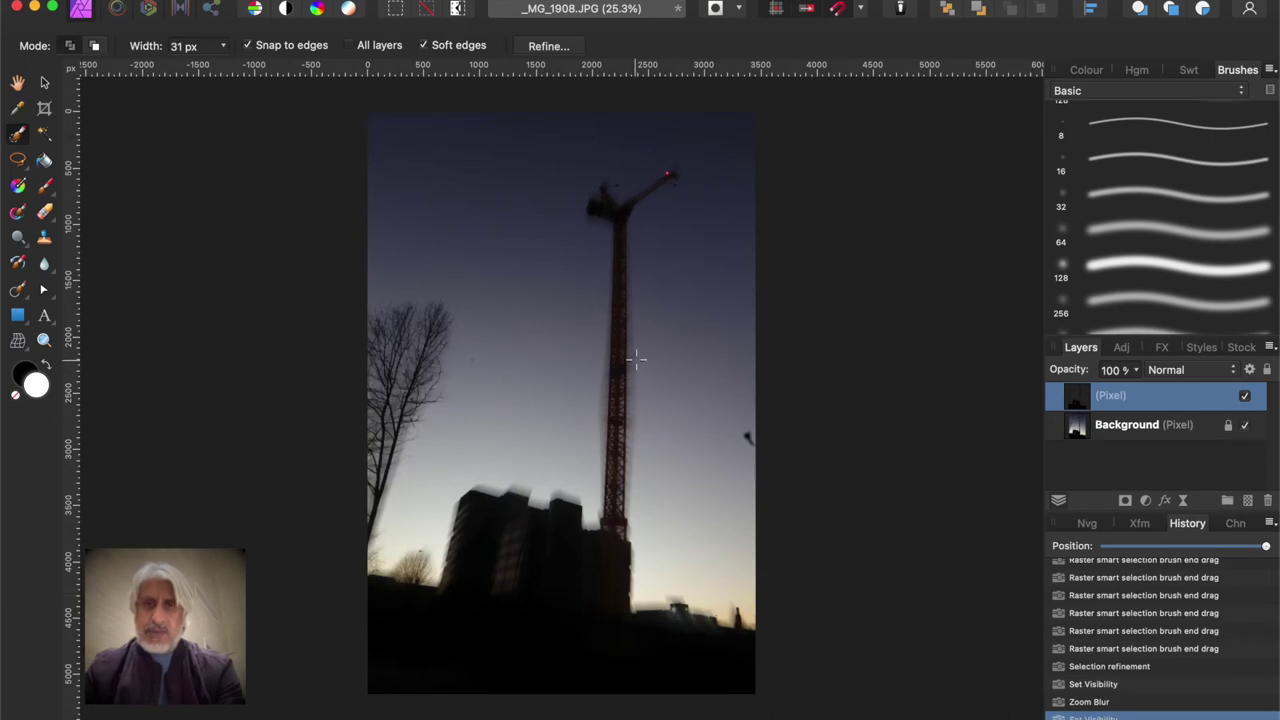
{"action": "scroll", "coordinate": [598, 340], "scroll_direction": "up", "scroll_amount": 10}
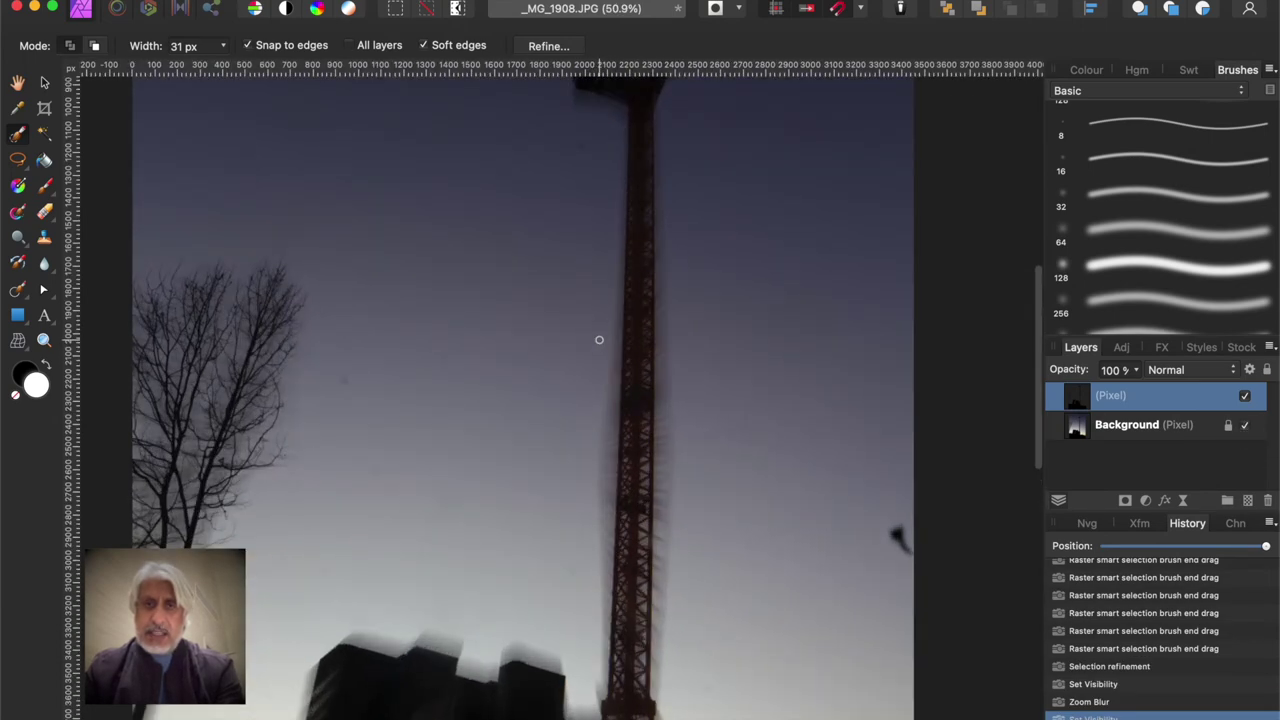
{"action": "scroll", "coordinate": [654, 367], "scroll_direction": "up", "scroll_amount": 2}
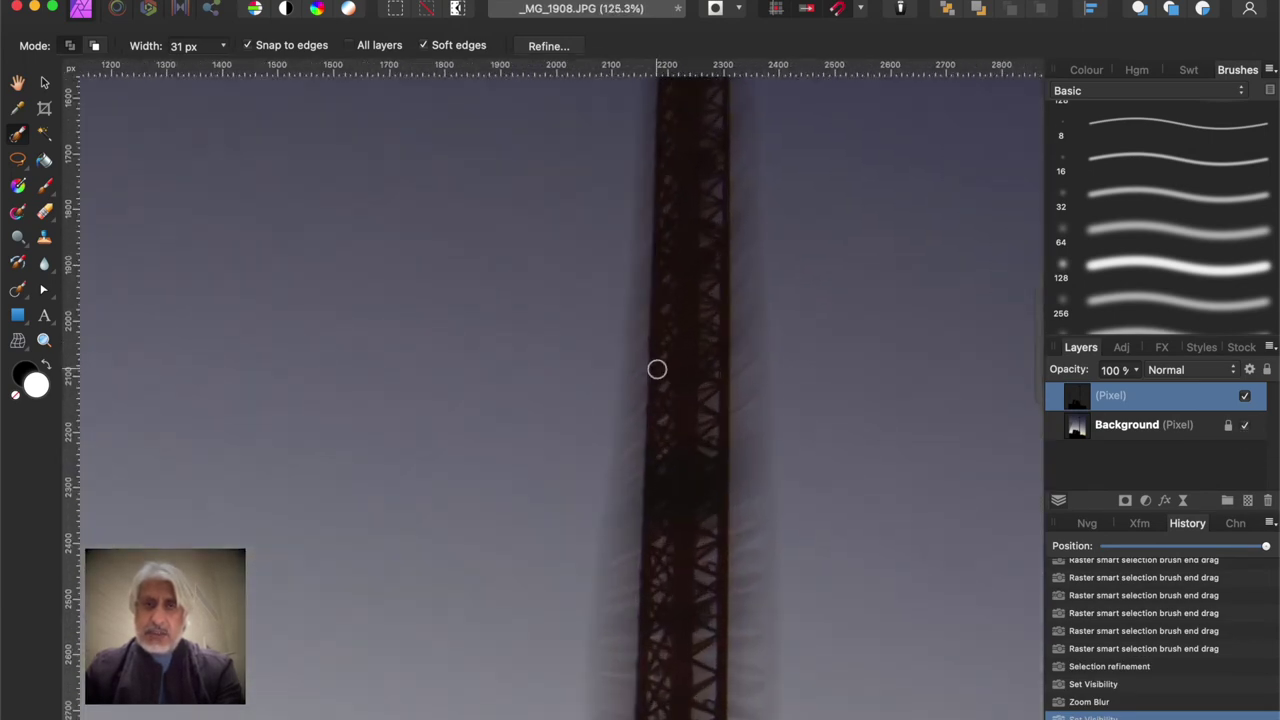
{"action": "scroll", "coordinate": [655, 368], "scroll_direction": "down", "scroll_amount": 6}
{"action": "scroll", "coordinate": [657, 369], "scroll_direction": "down", "scroll_amount": 6}
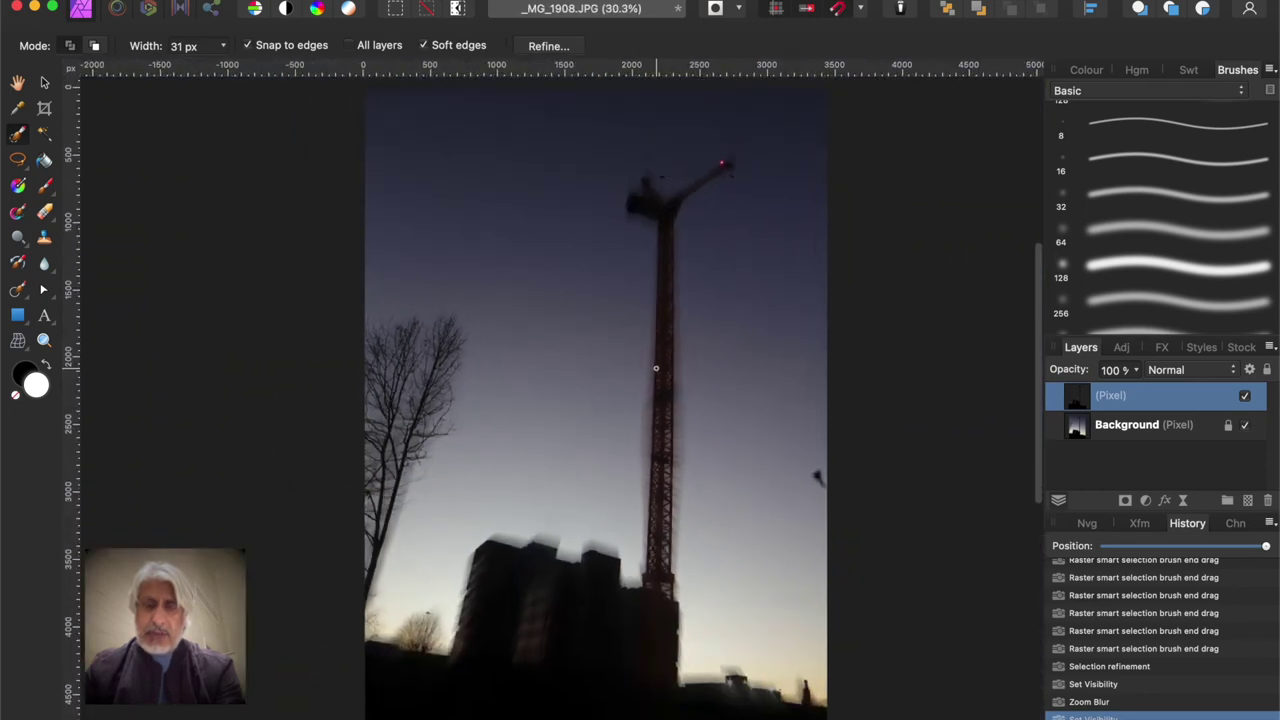
{"action": "scroll", "coordinate": [657, 369], "scroll_direction": "up", "scroll_amount": 1}
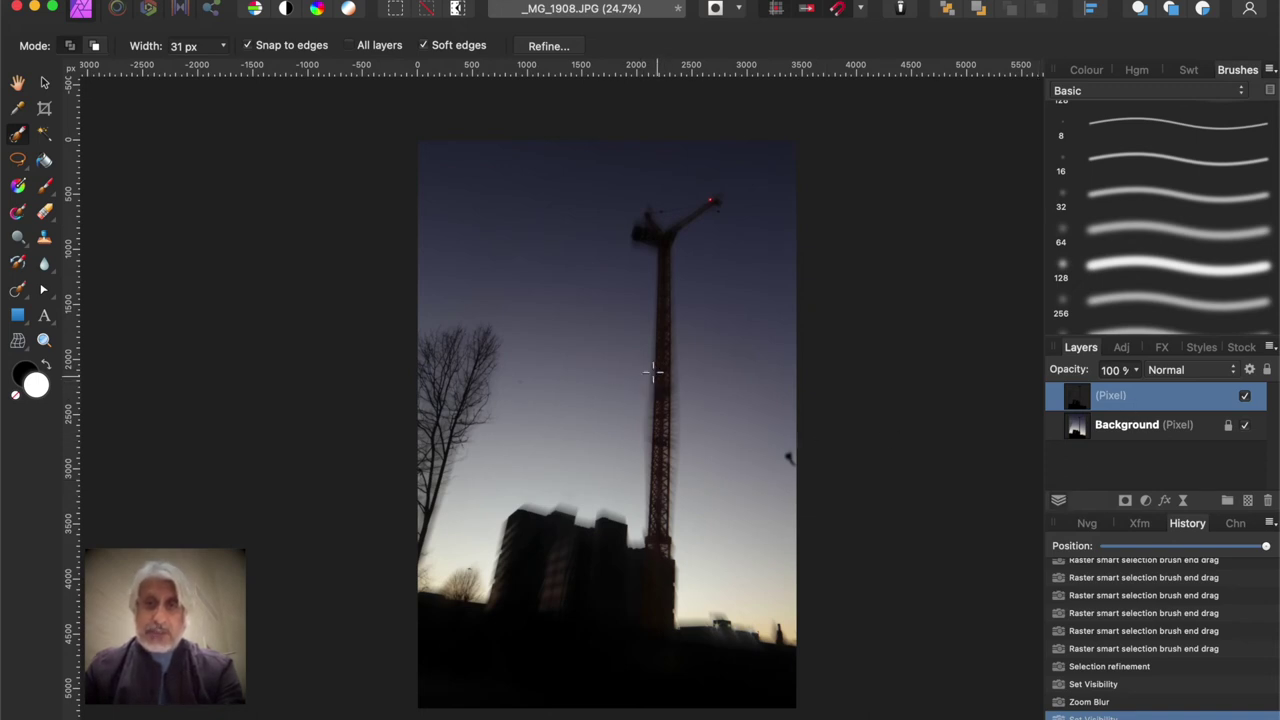
{"action": "scroll", "coordinate": [652, 372], "scroll_direction": "up", "scroll_amount": 5}
{"action": "scroll", "coordinate": [672, 380], "scroll_direction": "up", "scroll_amount": 5}
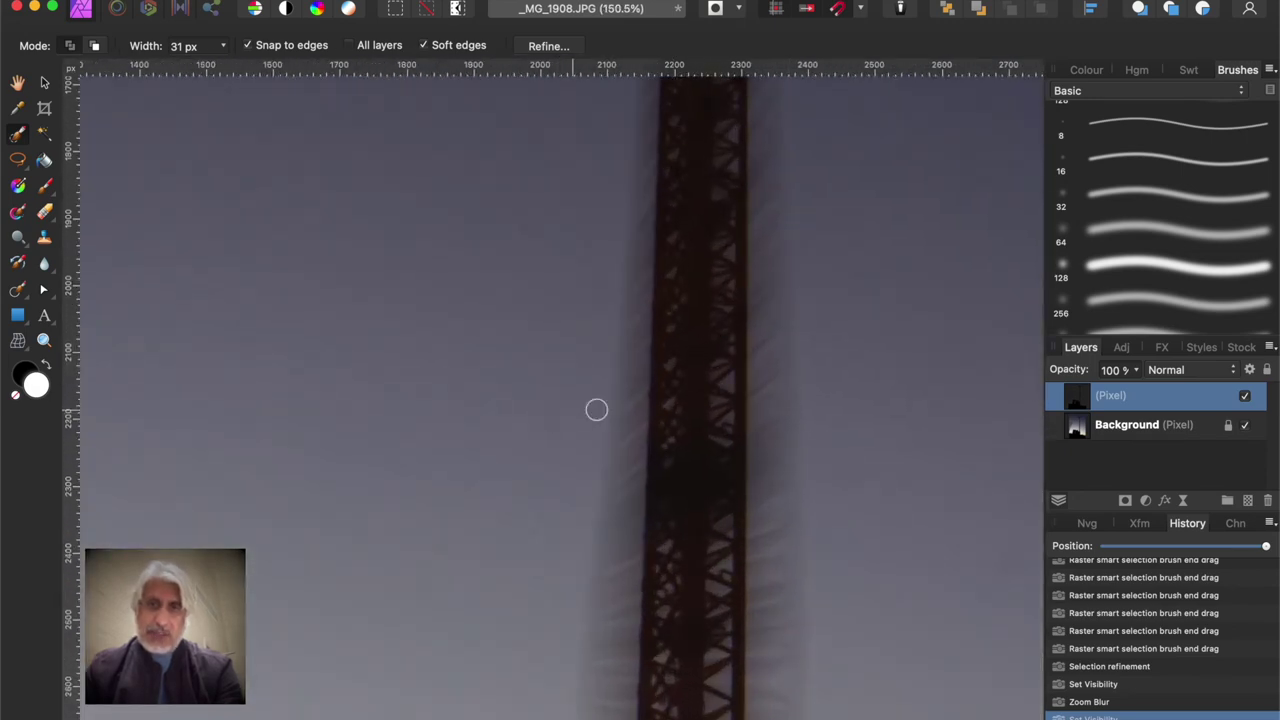
{"action": "scroll", "coordinate": [741, 409], "scroll_direction": "up", "scroll_amount": 4}
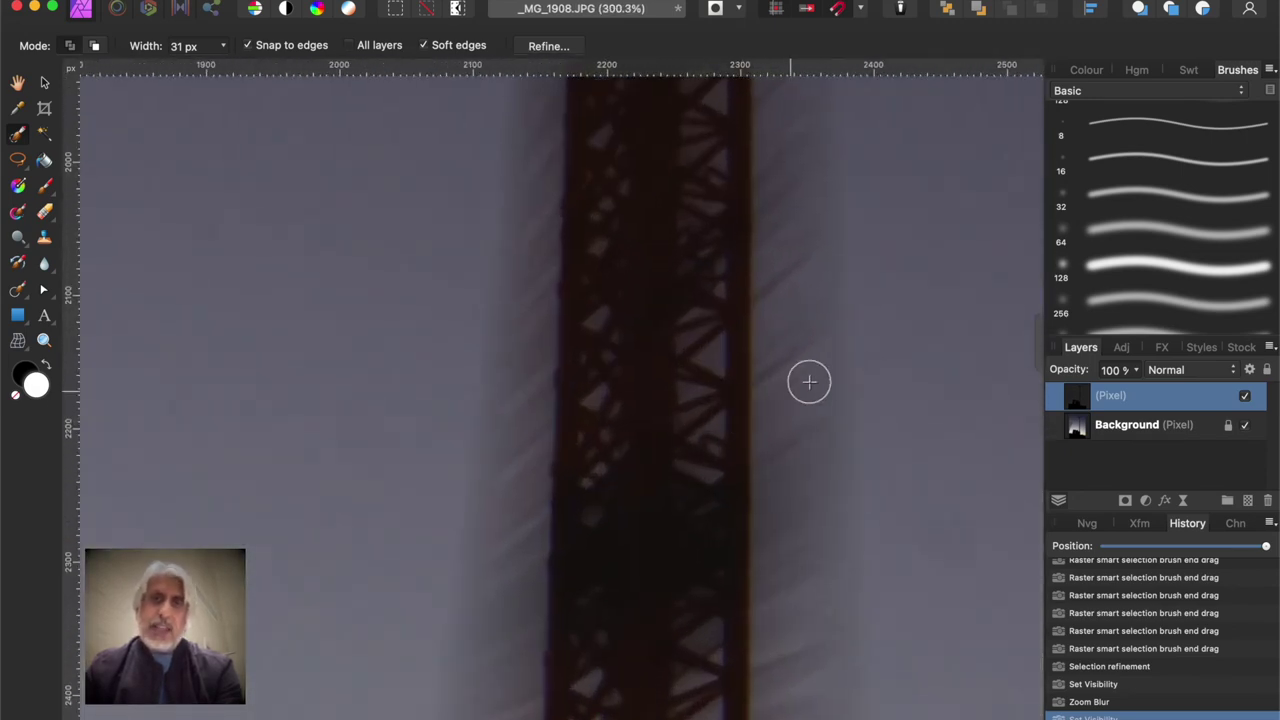
{"action": "scroll", "coordinate": [665, 413], "scroll_direction": "down", "scroll_amount": 10}
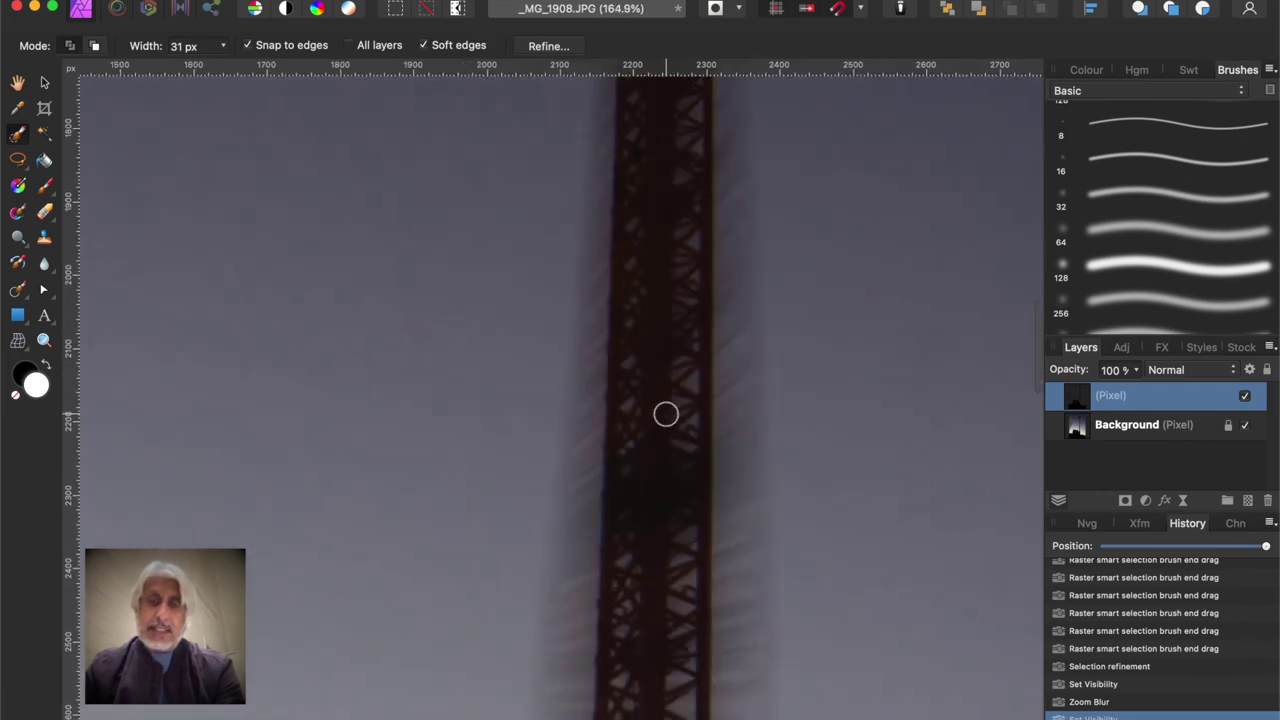
{"action": "scroll", "coordinate": [665, 413], "scroll_direction": "down", "scroll_amount": 3}
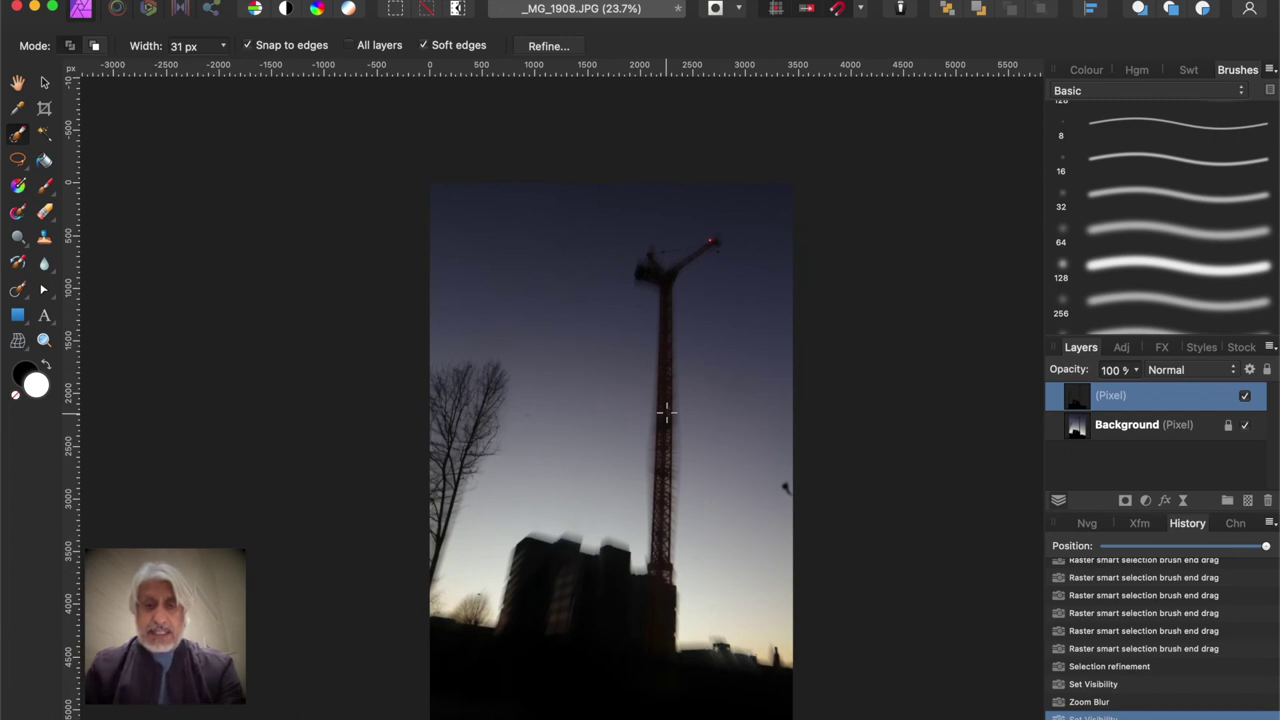
{"action": "scroll", "coordinate": [666, 410], "scroll_direction": "up", "scroll_amount": 1}
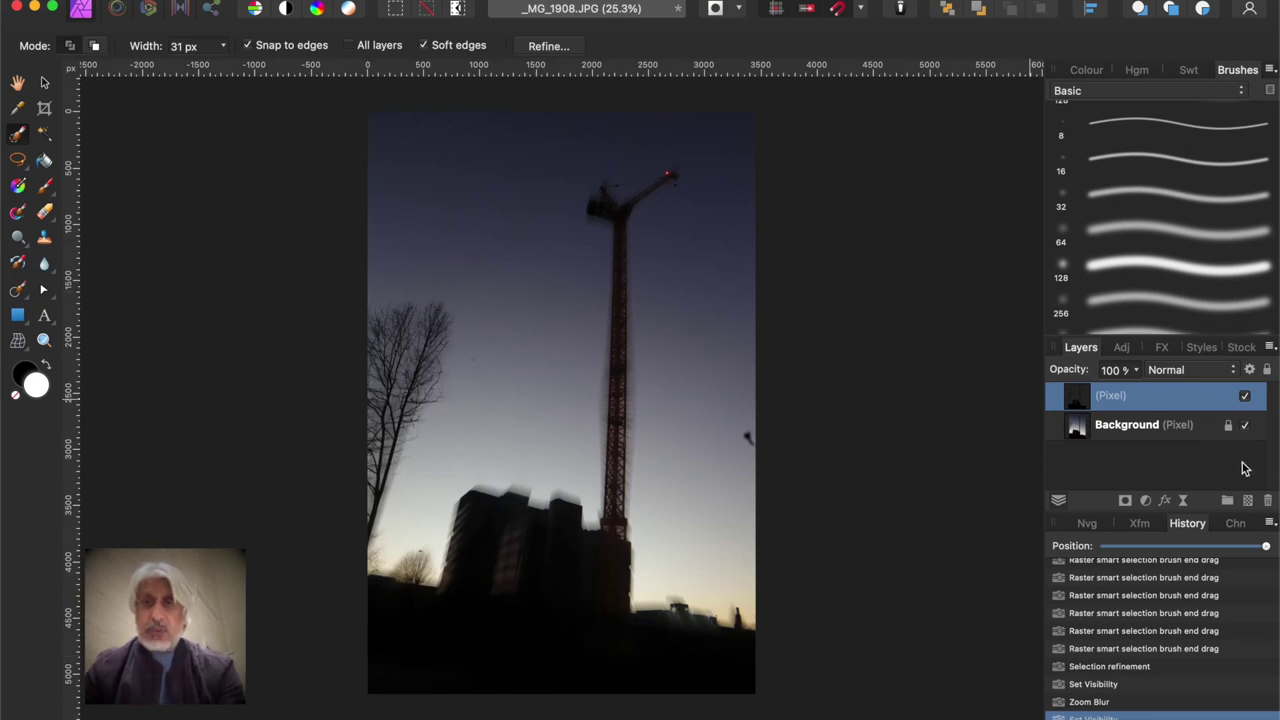
{"action": "left_click", "coordinate": [1137, 432]}
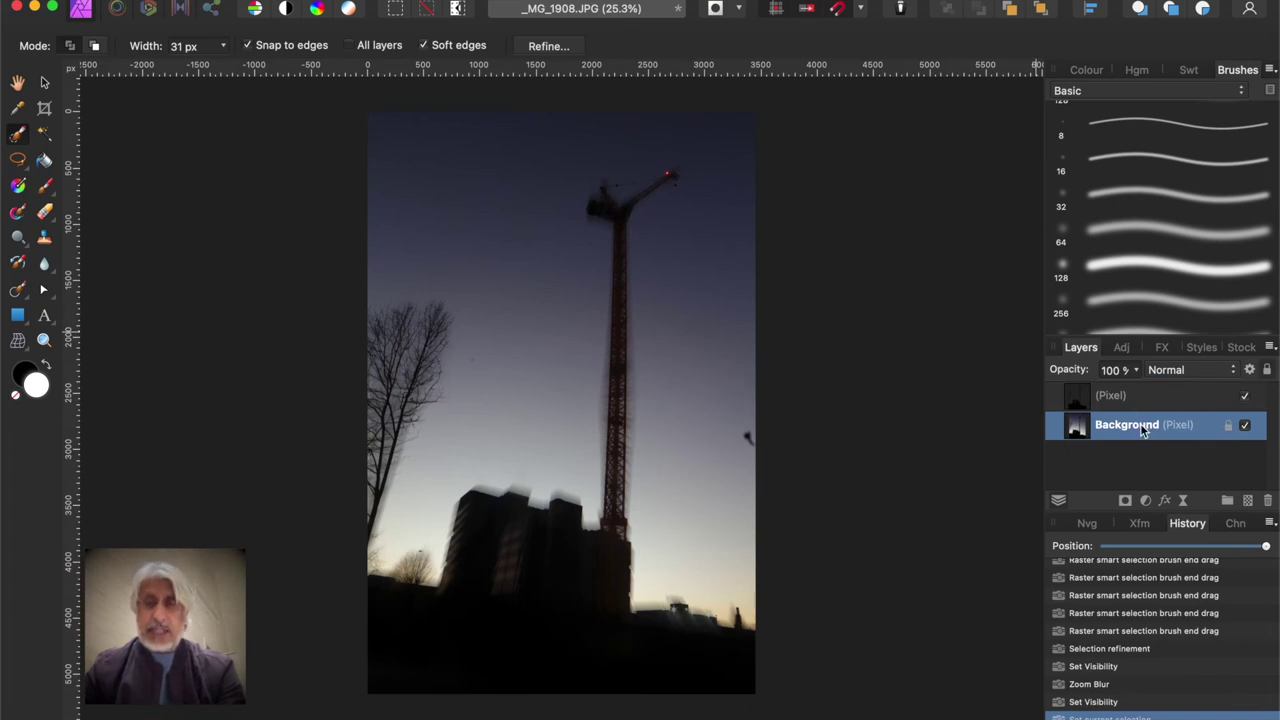
Step: Duplicate the Background layer, set the copy to Soft Light, and toggle it to compare
{"action": "right_click", "coordinate": [1143, 428]}
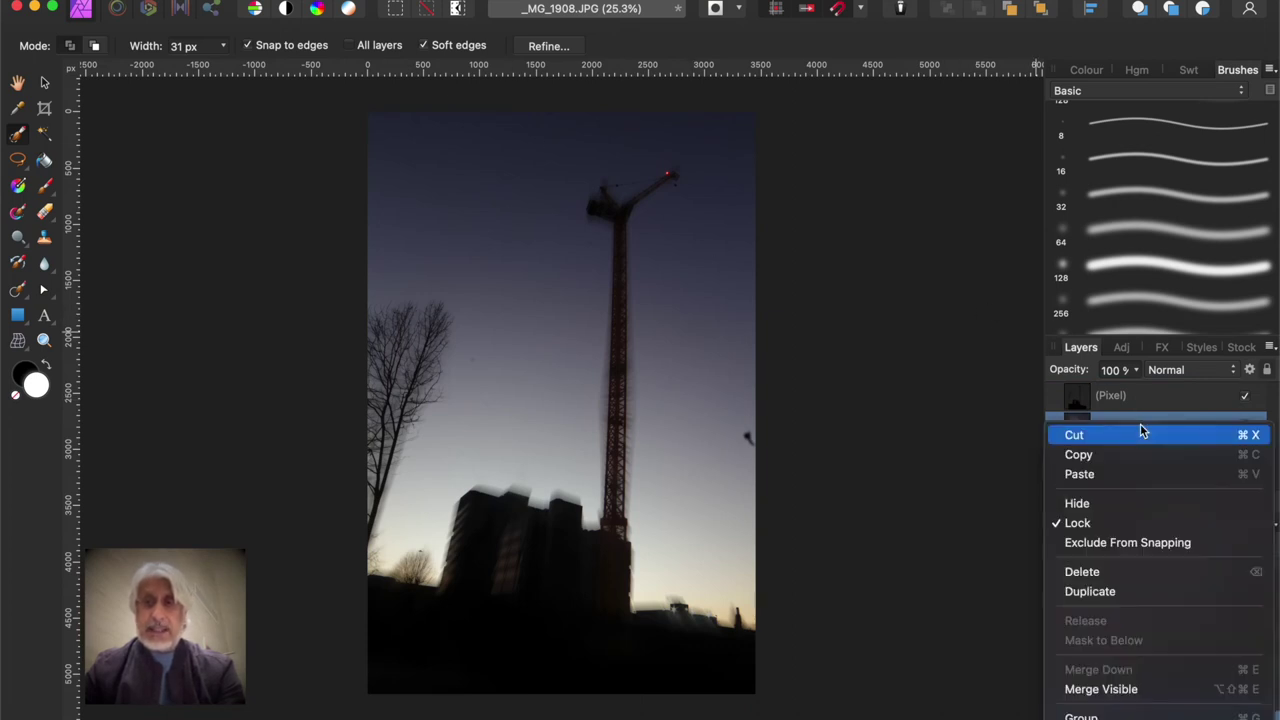
{"action": "left_click", "coordinate": [1103, 592]}
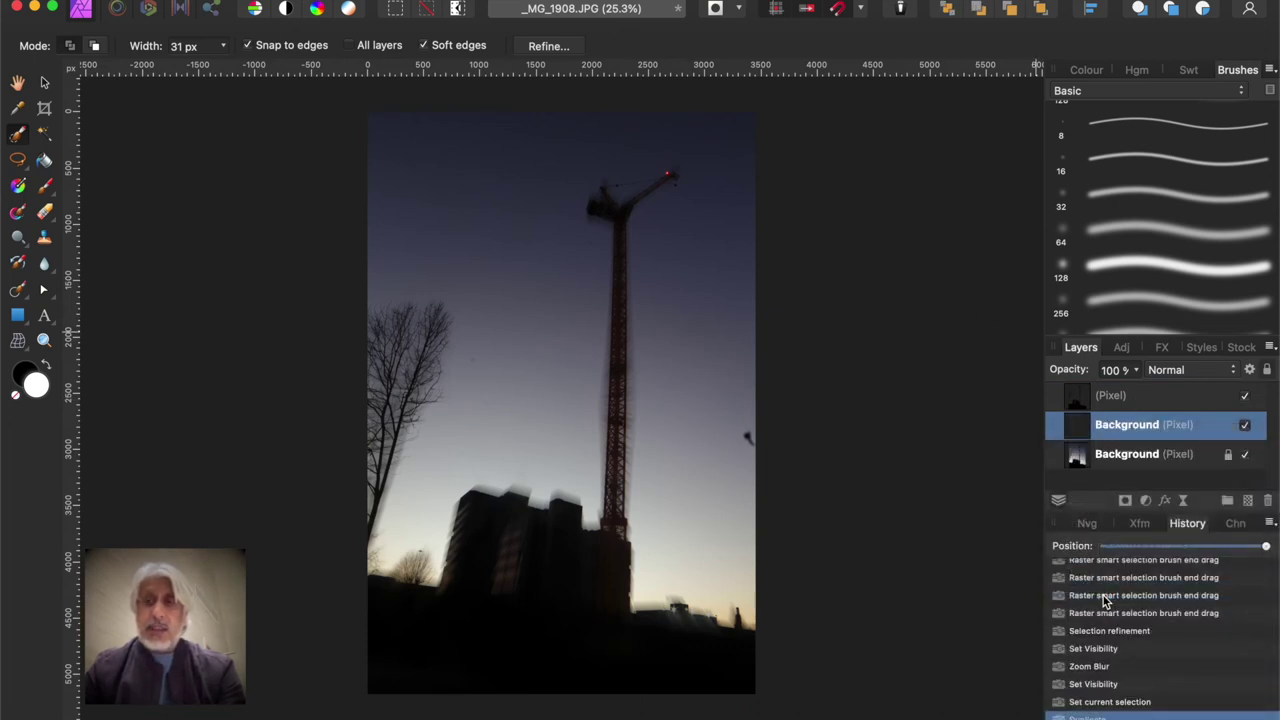
{"action": "left_click", "coordinate": [1211, 368]}
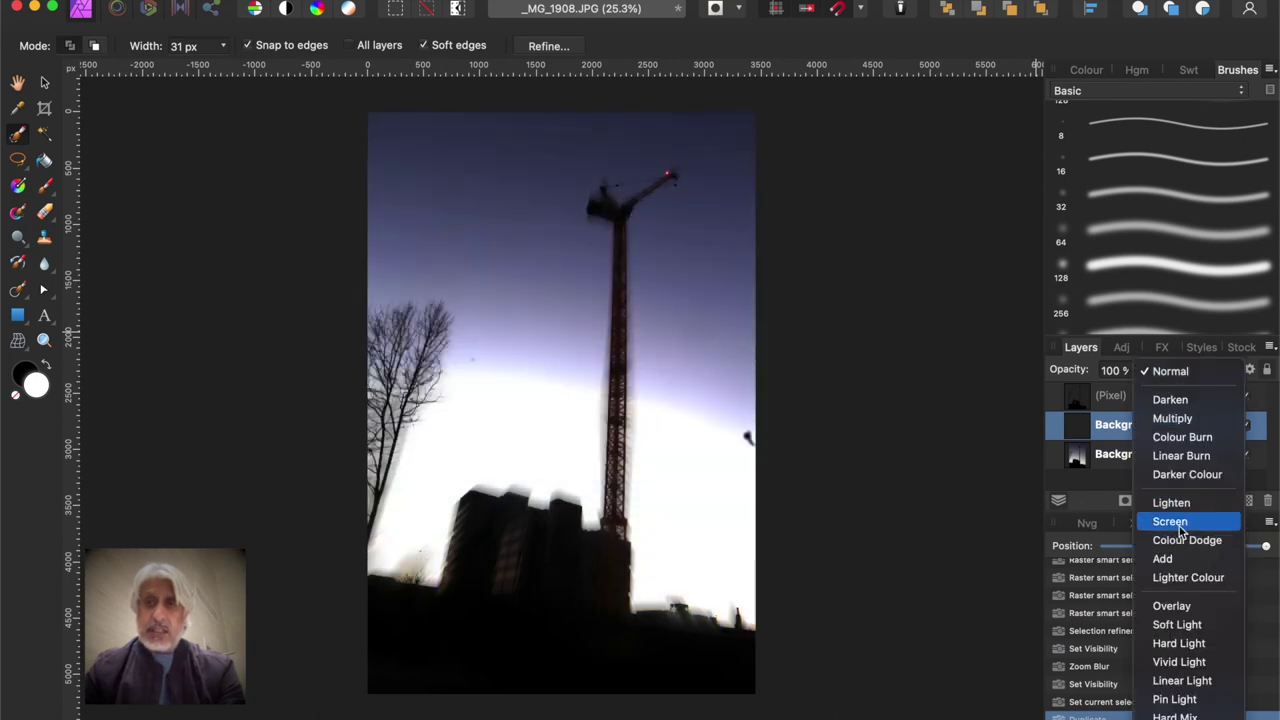
{"action": "left_click", "coordinate": [1177, 625]}
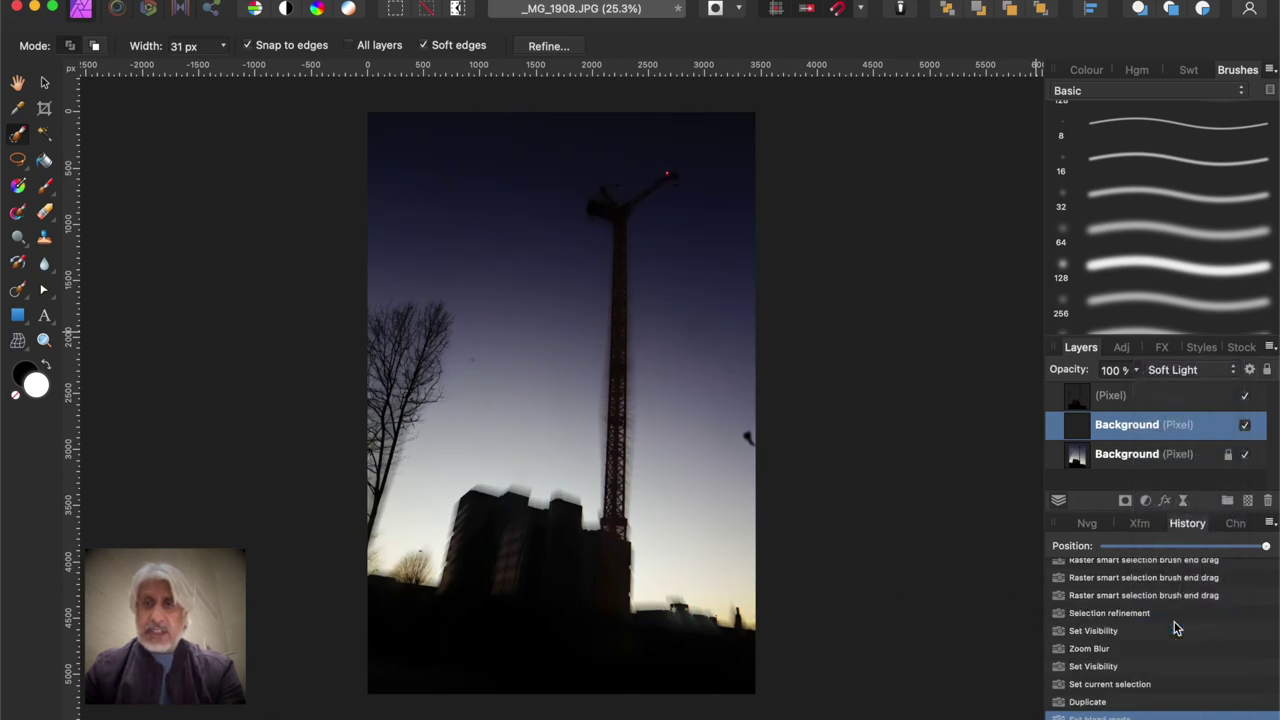
{"action": "left_click", "coordinate": [1246, 426]}
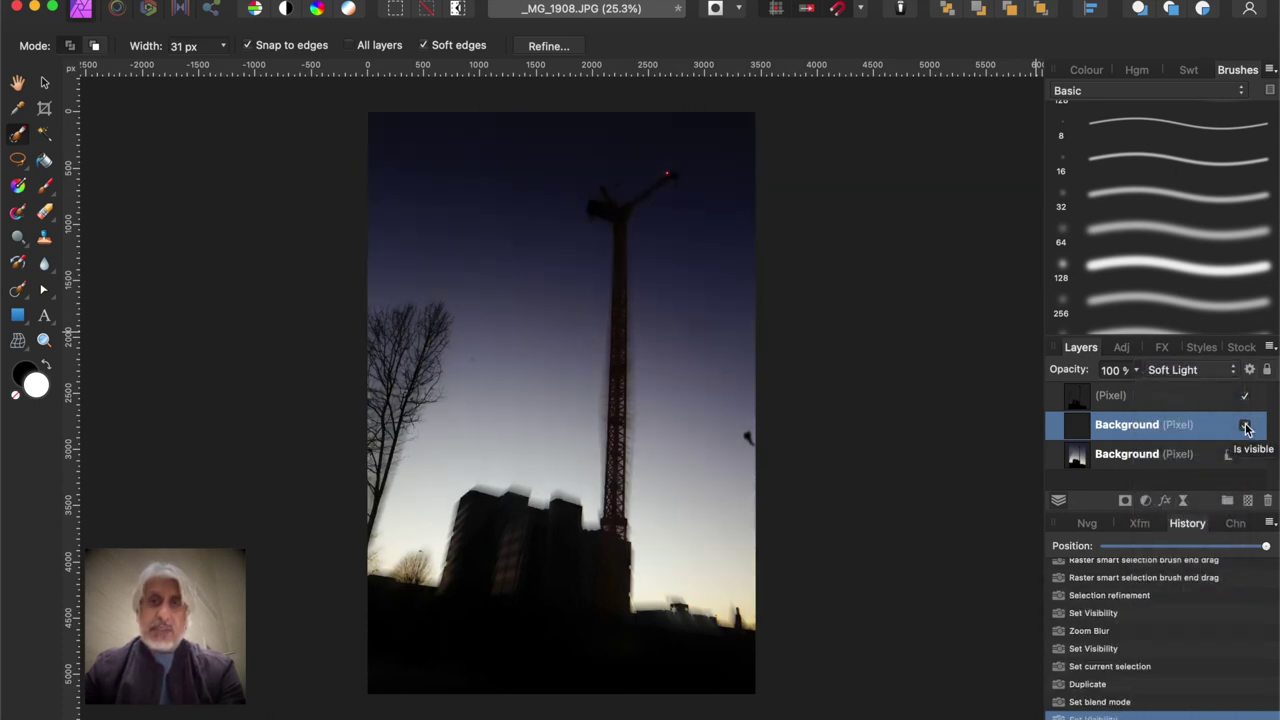
{"action": "left_click", "coordinate": [1246, 426]}
{"action": "left_click", "coordinate": [1246, 426]}
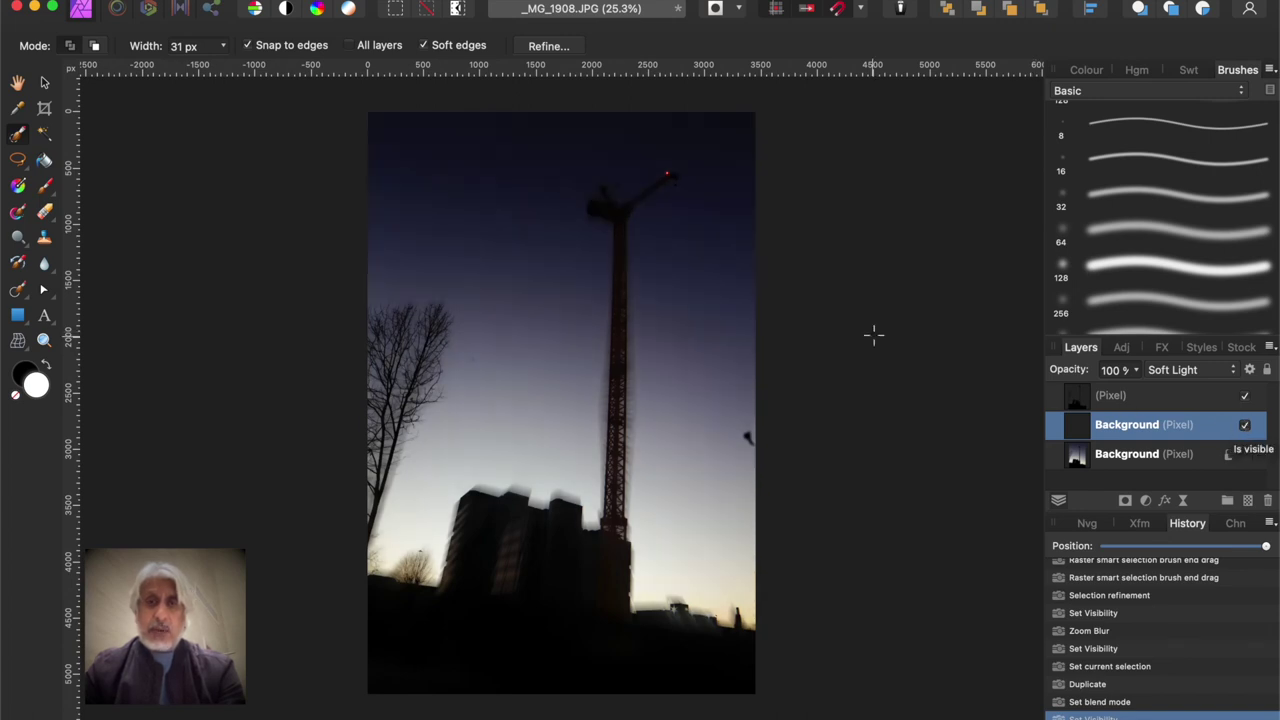
{"action": "scroll", "coordinate": [830, 345], "scroll_direction": "down", "scroll_amount": 3}
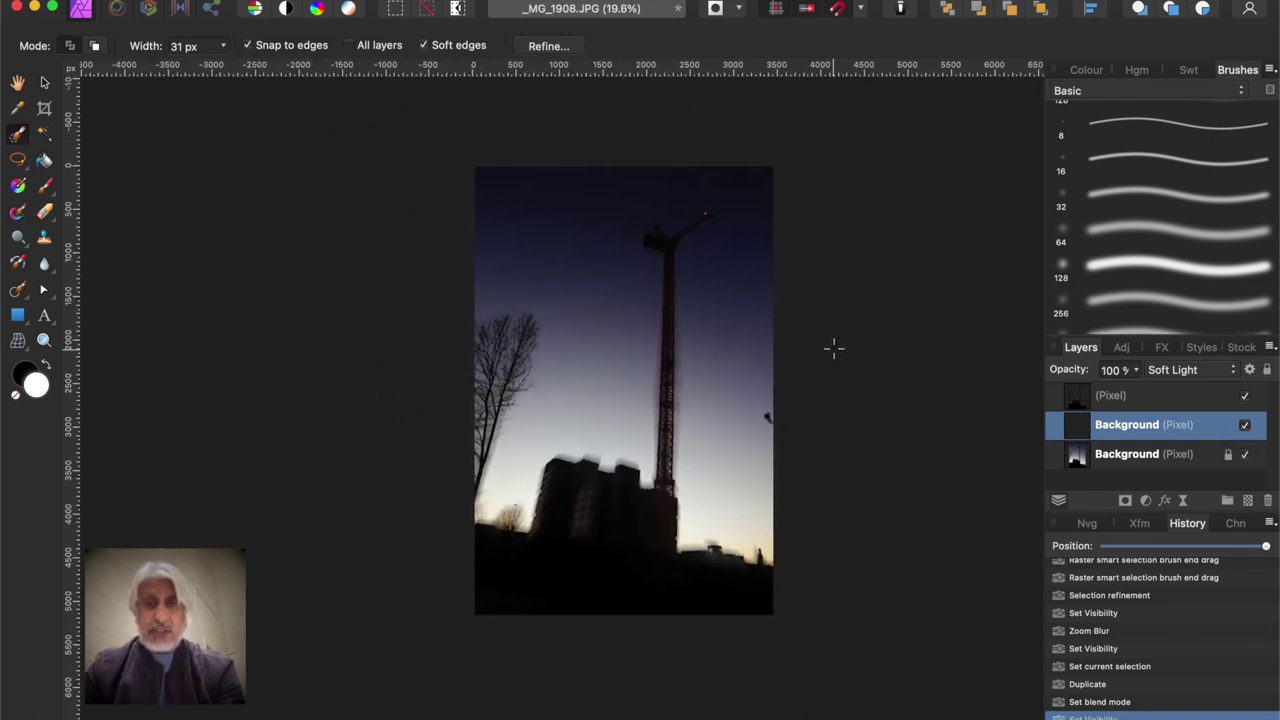
{"action": "scroll", "coordinate": [841, 322], "scroll_direction": "up", "scroll_amount": 3}
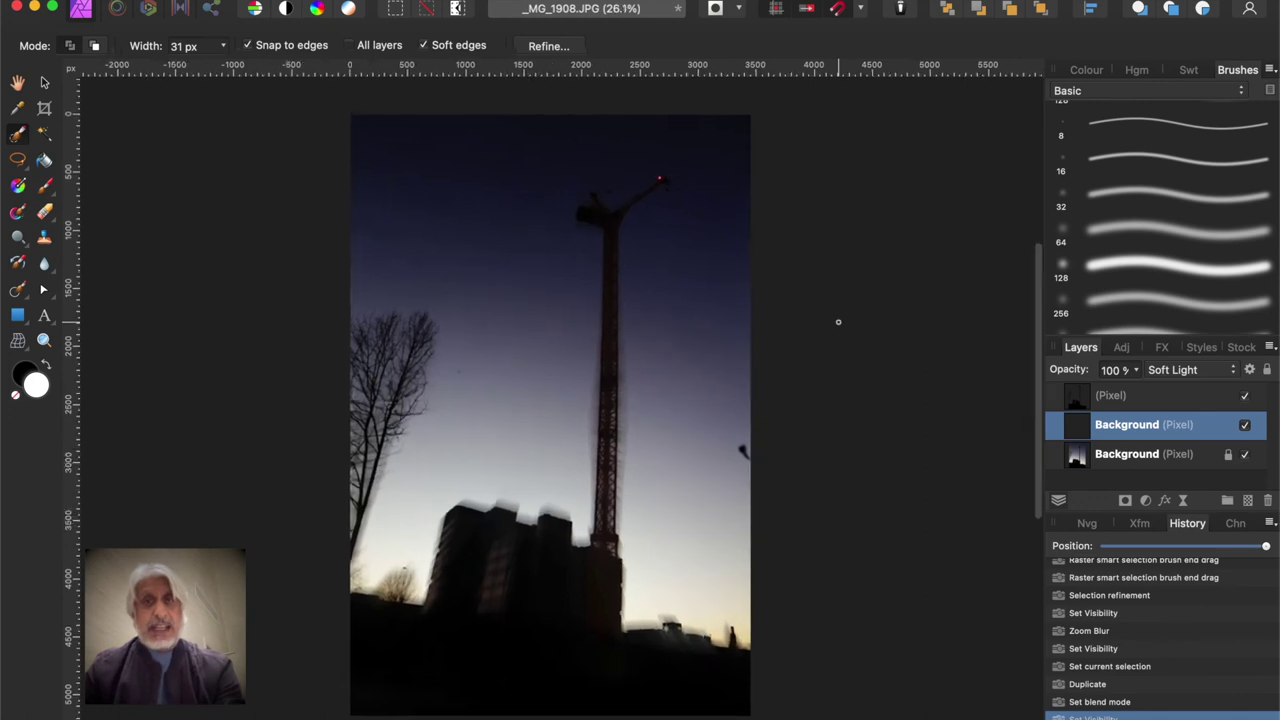